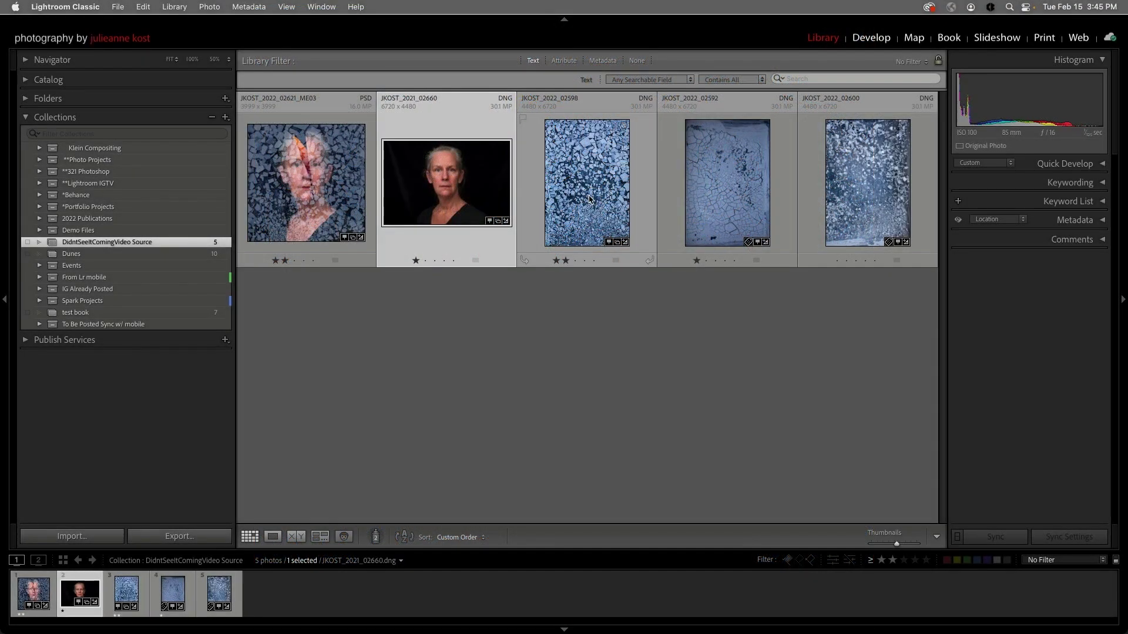
- Select the portrait and shattered-ice thumbnails together in the Library grid
{"action": "left_click", "coordinate": [589, 199], "text": "shift"}
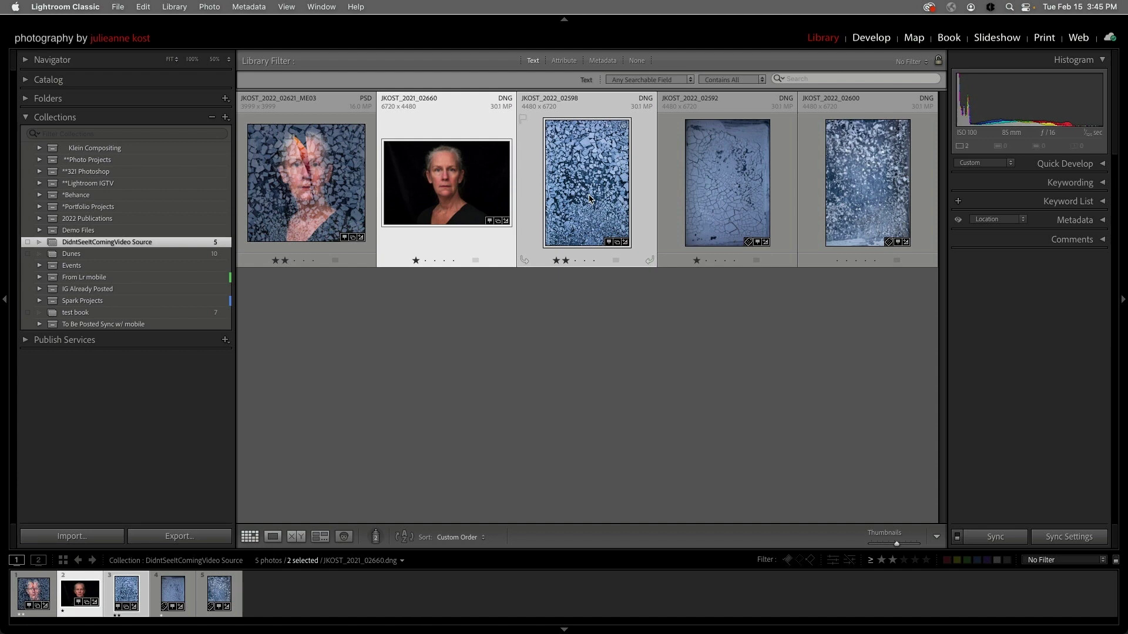
- Send both selected photos to Photoshop via Edit In > Open as Smart Object
{"action": "left_click", "coordinate": [211, 8]}
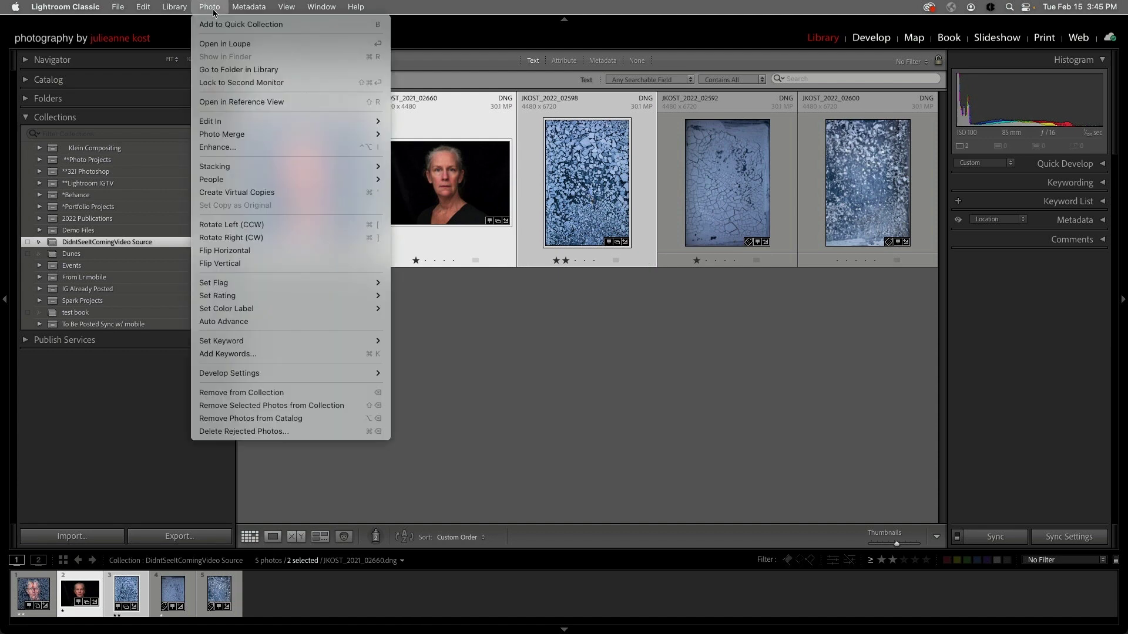
{"action": "mouse_move", "coordinate": [276, 121]}
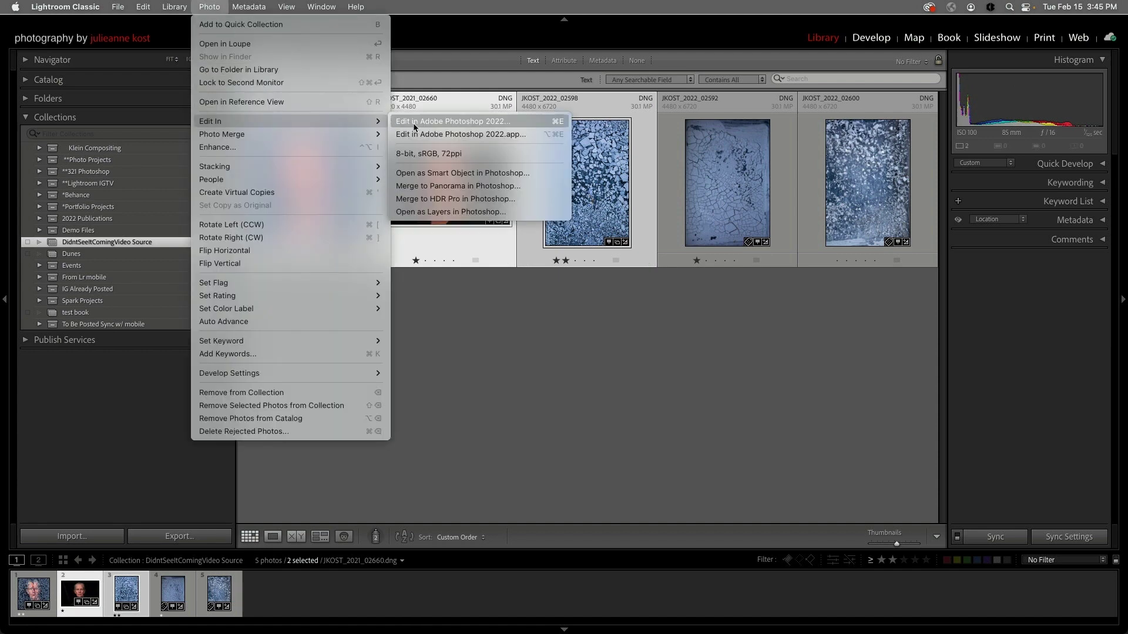
{"action": "left_click", "coordinate": [550, 175]}
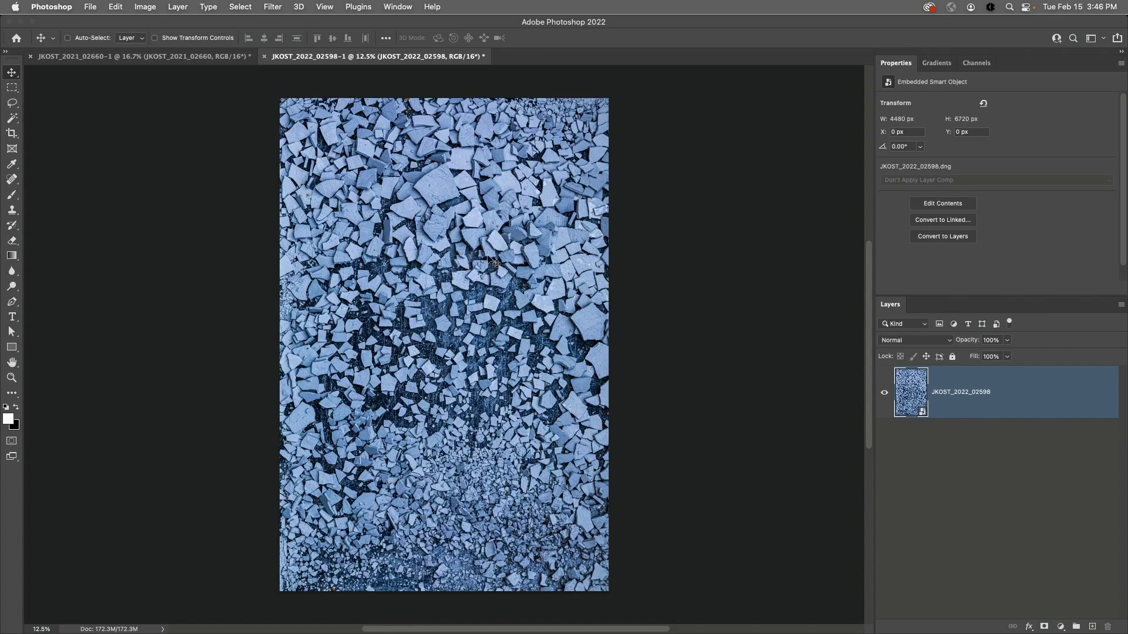
- Crop the portrait to a 1:1 square with her face centred
{"action": "left_click", "coordinate": [109, 57]}
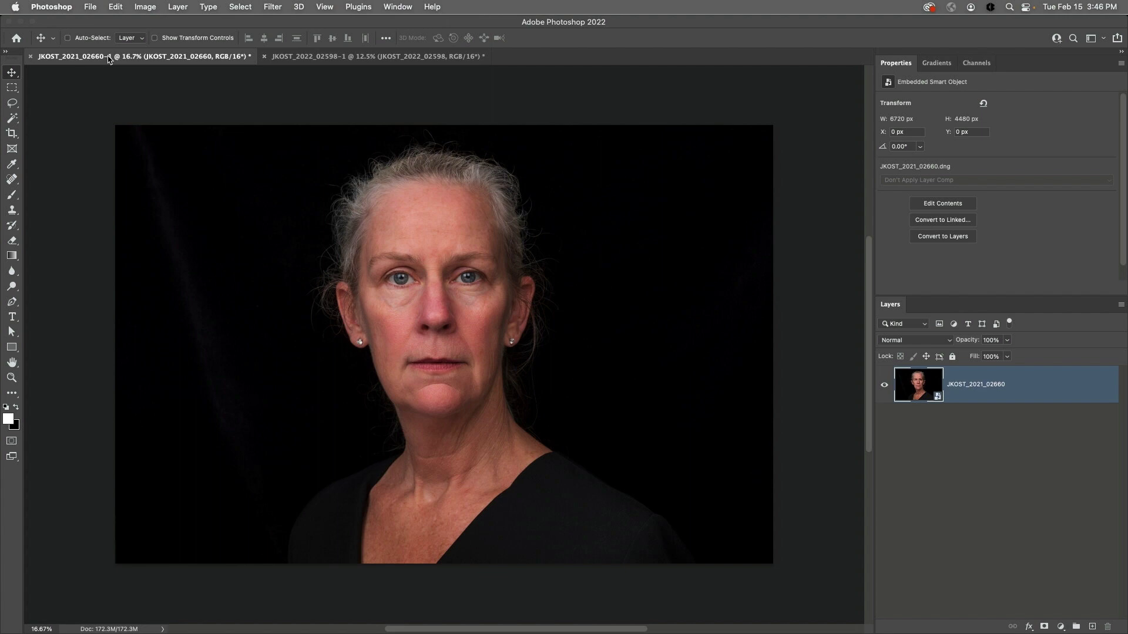
{"action": "left_click", "coordinate": [13, 134]}
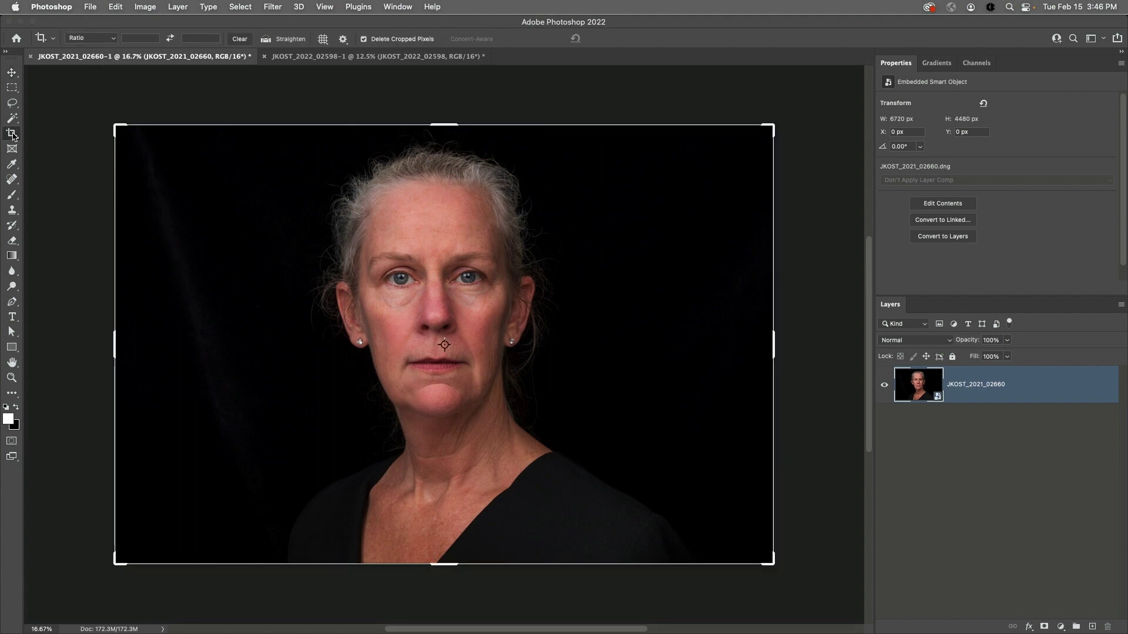
{"action": "left_click", "coordinate": [108, 39]}
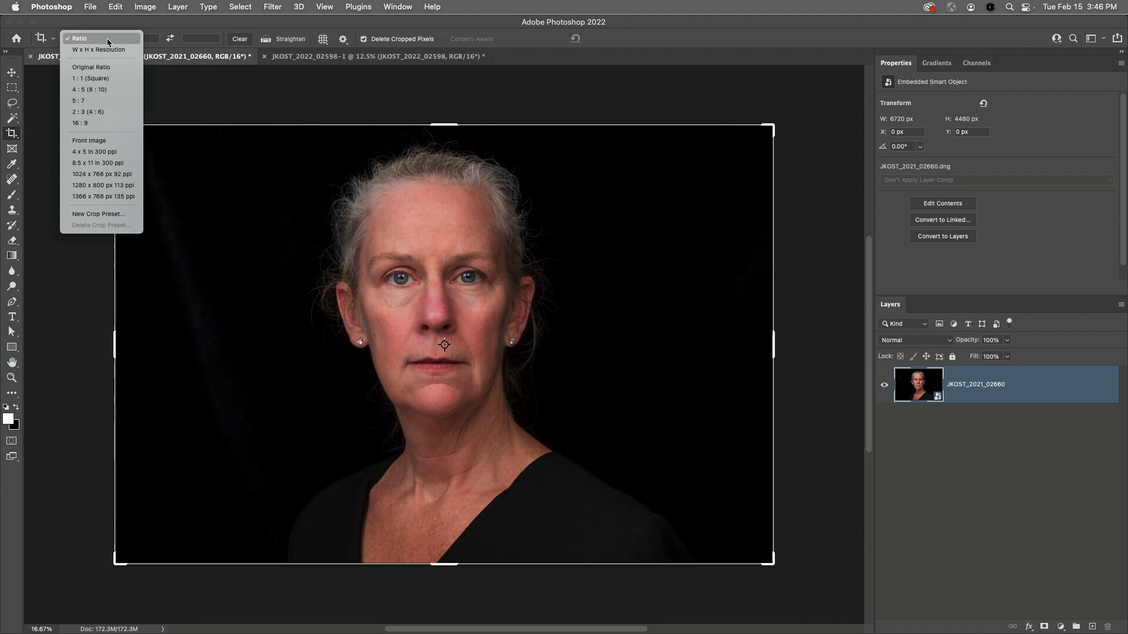
{"action": "left_click", "coordinate": [111, 78]}
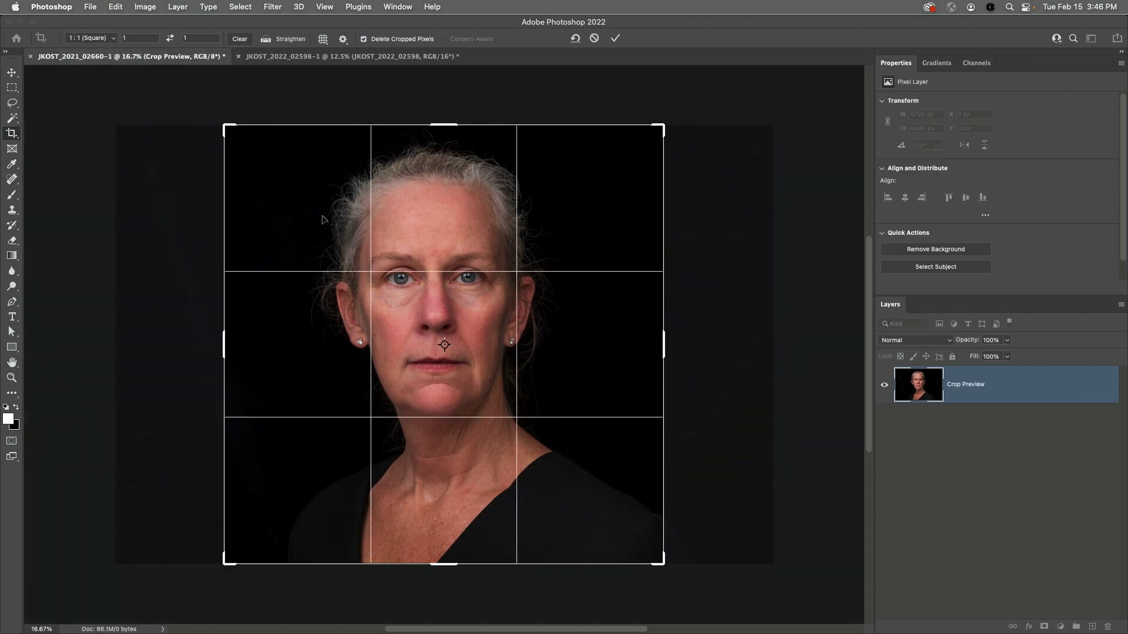
{"action": "mouse_move", "coordinate": [322, 220]}
{"action": "left_mouse_down"}
{"action": "mouse_move", "coordinate": [301, 222]}
{"action": "mouse_move", "coordinate": [336, 222]}
{"action": "left_mouse_up"}
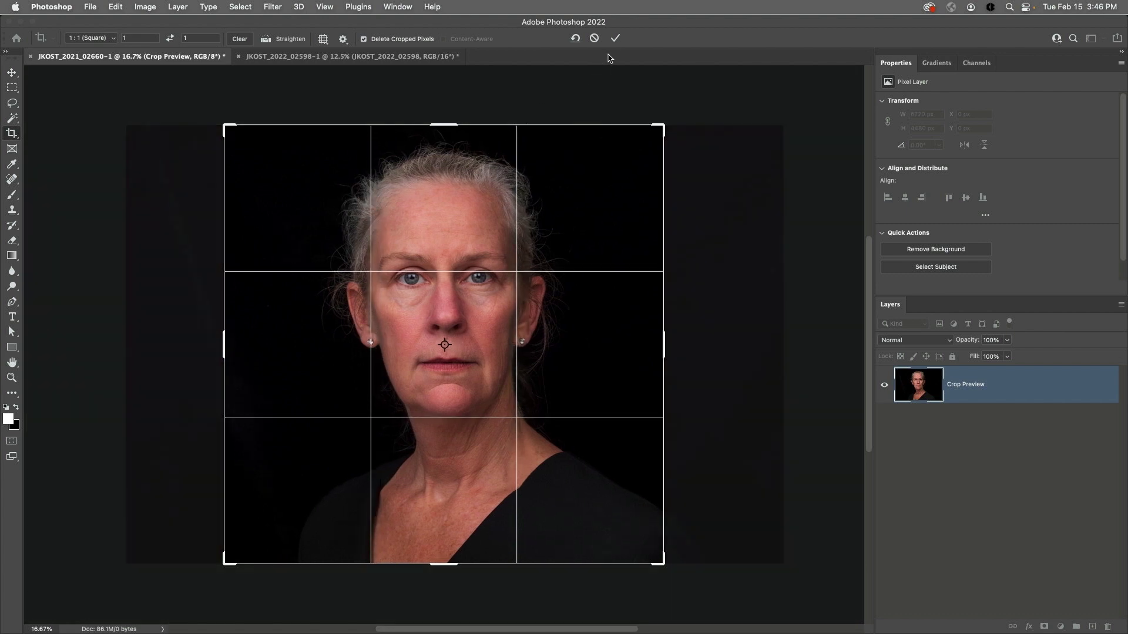
{"action": "left_click", "coordinate": [616, 38]}
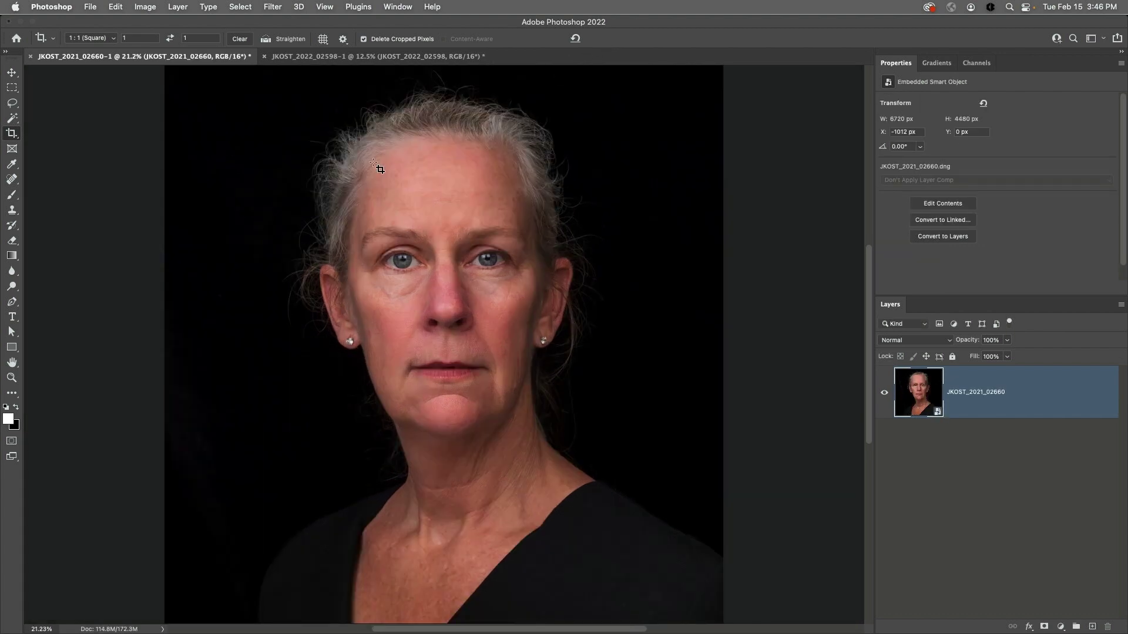
- Pen a closed curved streak from above the head through brow, nose and jaw as a shape layer
{"action": "left_click", "coordinate": [14, 305]}
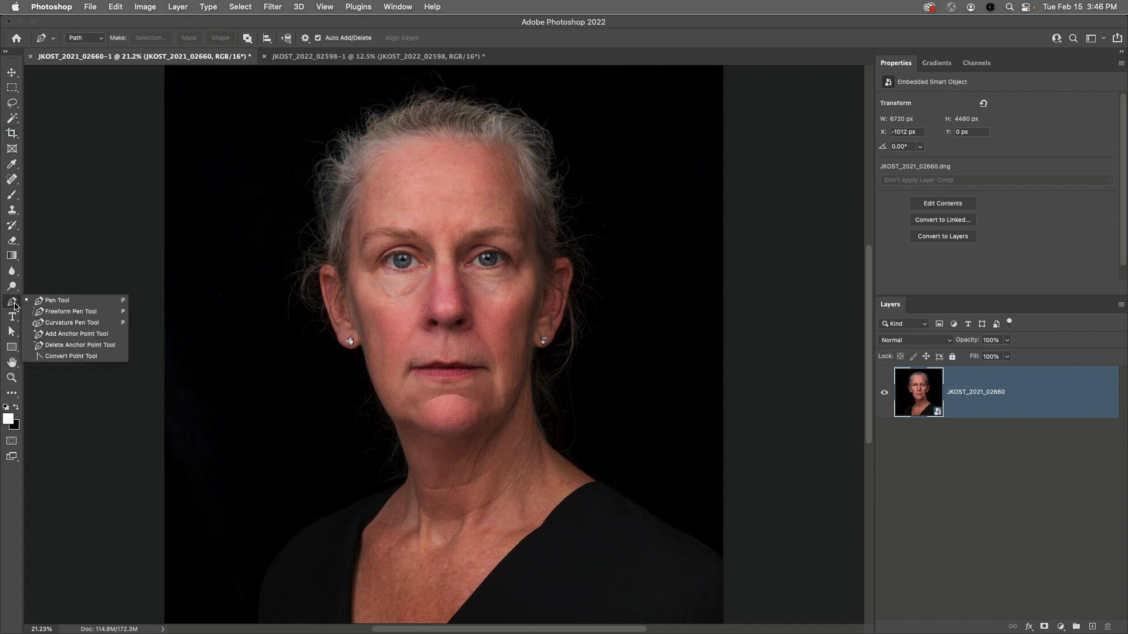
{"action": "left_click", "coordinate": [67, 302]}
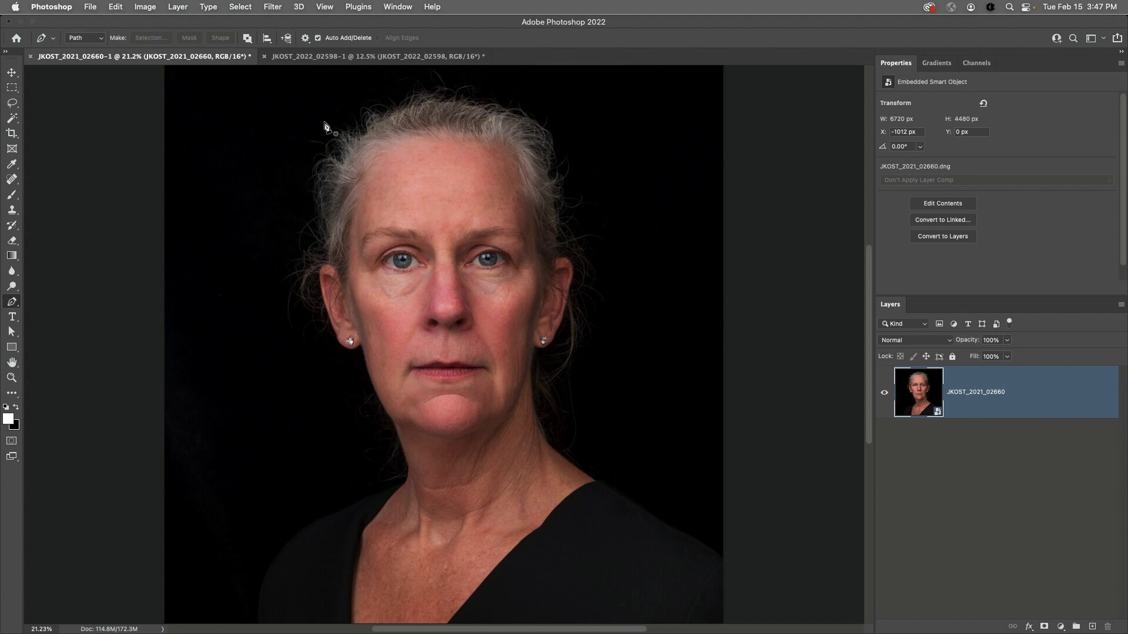
{"action": "left_click_drag", "start_coordinate": [356, 118], "coordinate": [369, 125]}
{"action": "left_click_drag", "start_coordinate": [400, 171], "coordinate": [400, 172]}
{"action": "left_click_drag", "start_coordinate": [431, 241], "coordinate": [432, 244]}
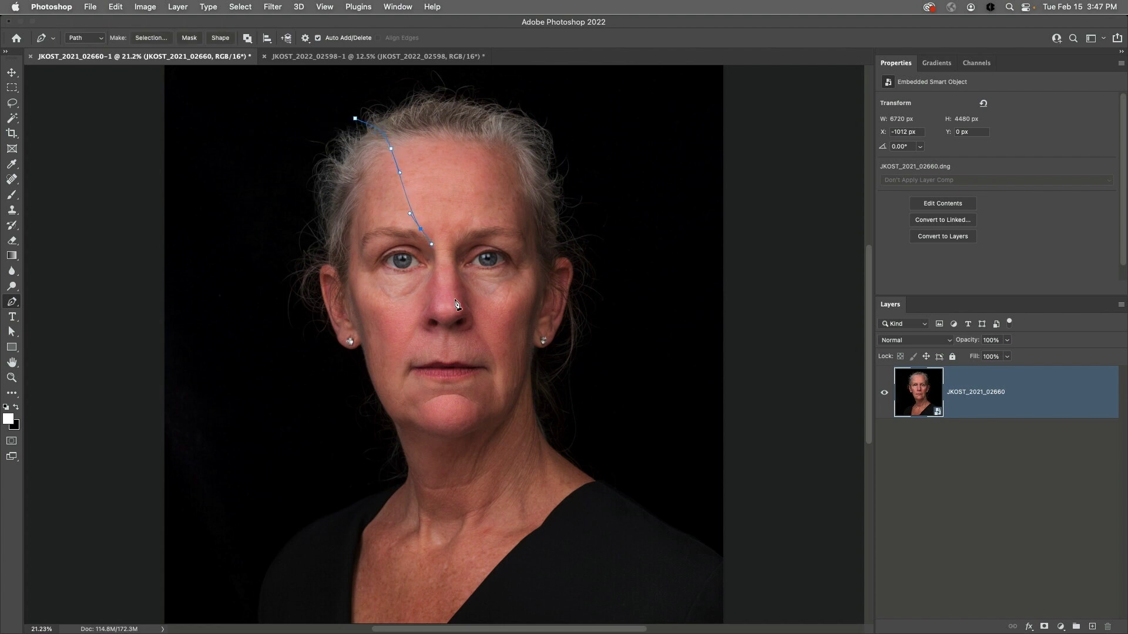
{"action": "left_click", "coordinate": [494, 424]}
{"action": "left_click_drag", "start_coordinate": [472, 333], "coordinate": [431, 147]}
{"action": "left_click_drag", "start_coordinate": [398, 87], "coordinate": [351, 94]}
{"action": "left_click", "coordinate": [356, 121]}
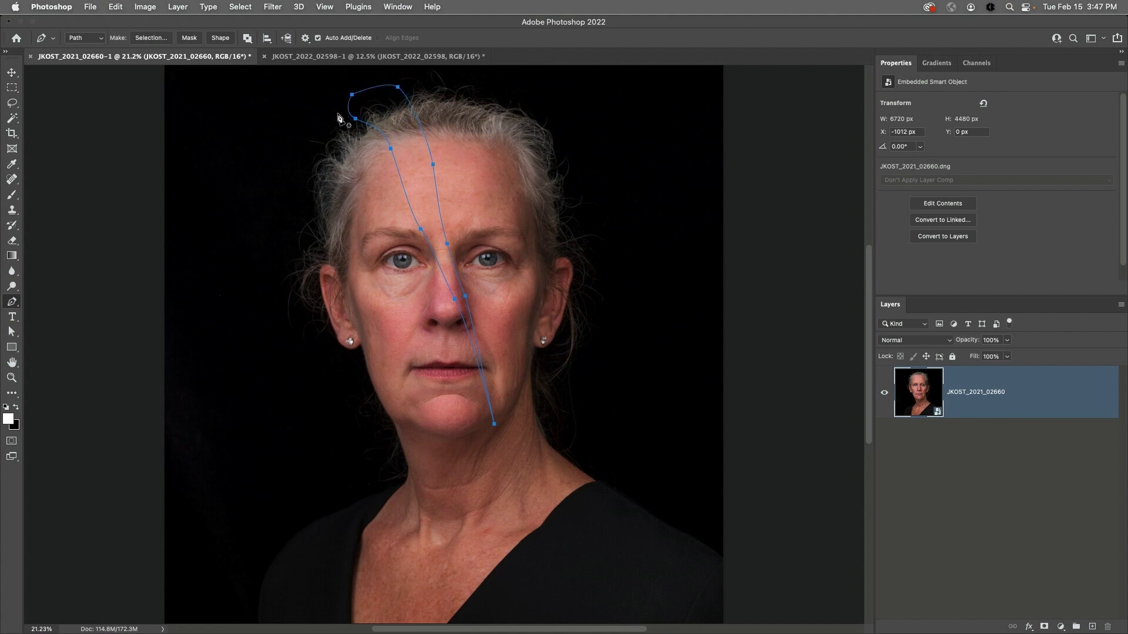
{"action": "left_click", "coordinate": [228, 42]}
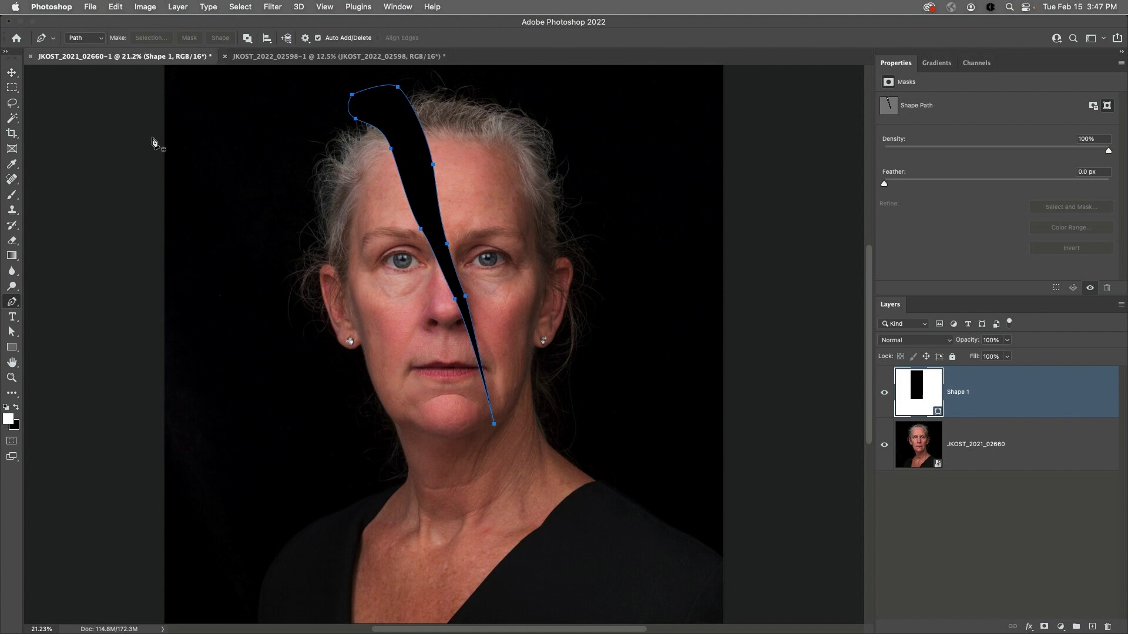
- Fill the streak with a Blues gradient, shifting where the pink begins
{"action": "left_click", "coordinate": [12, 348]}
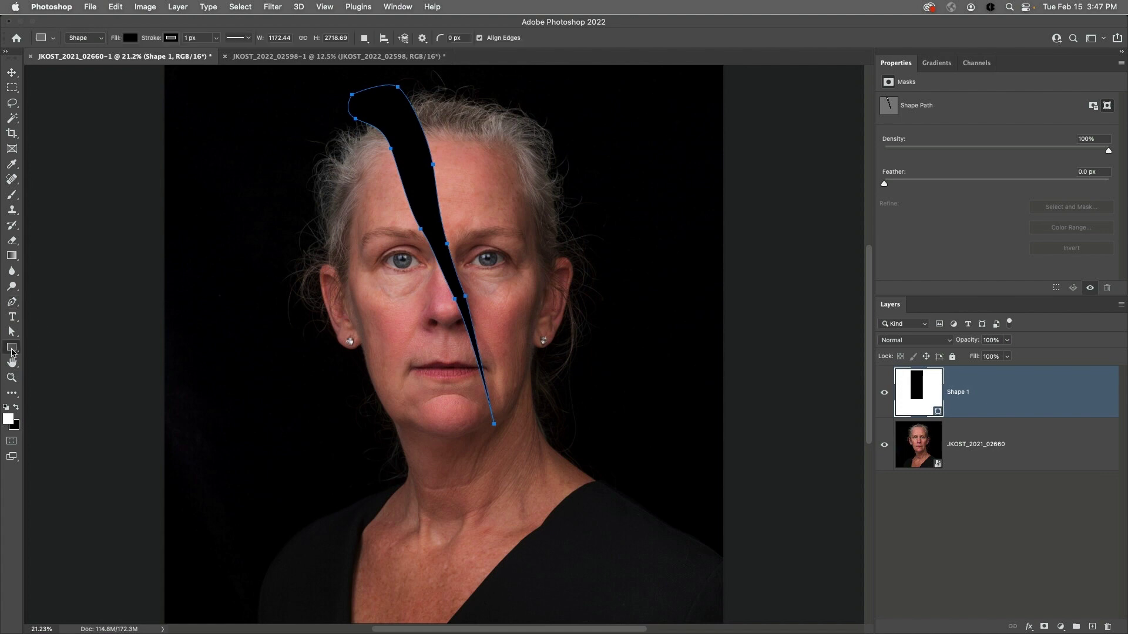
{"action": "left_click", "coordinate": [132, 39]}
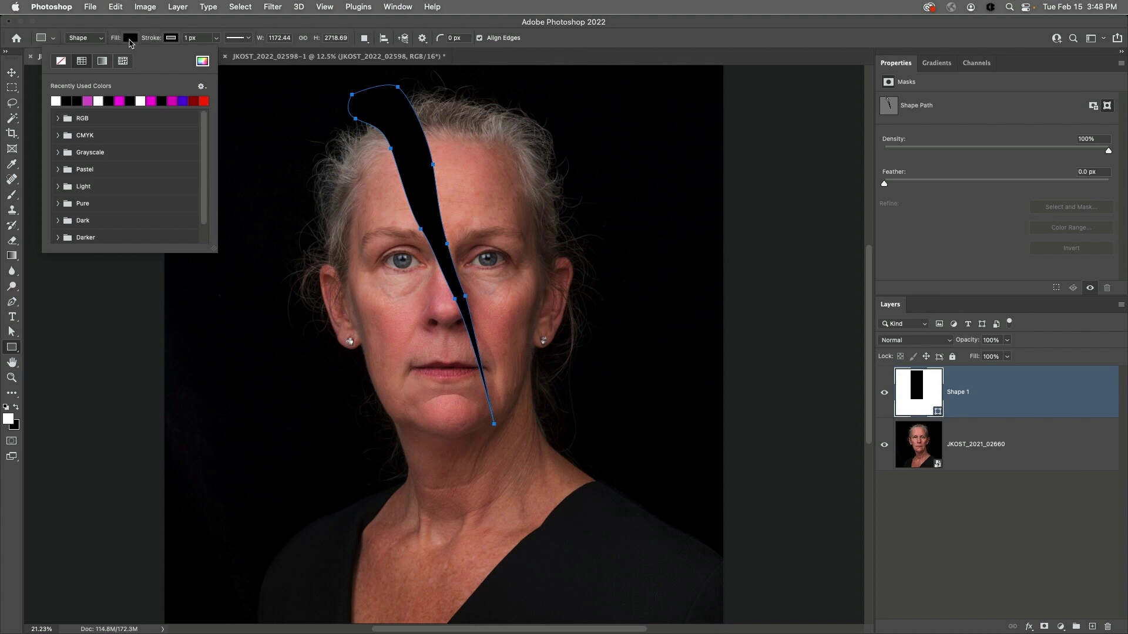
{"action": "left_click", "coordinate": [103, 62]}
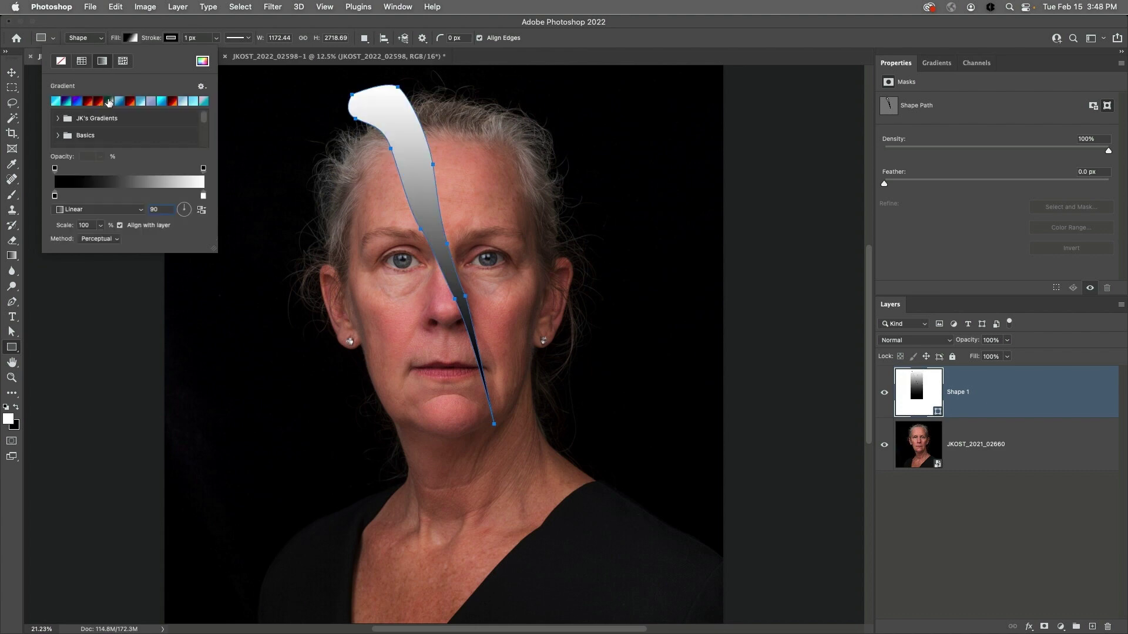
{"action": "scroll", "coordinate": [85, 132], "scroll_direction": "down", "scroll_amount": 1}
{"action": "left_click", "coordinate": [58, 140]}
{"action": "scroll", "coordinate": [102, 134], "scroll_direction": "down", "scroll_amount": 2}
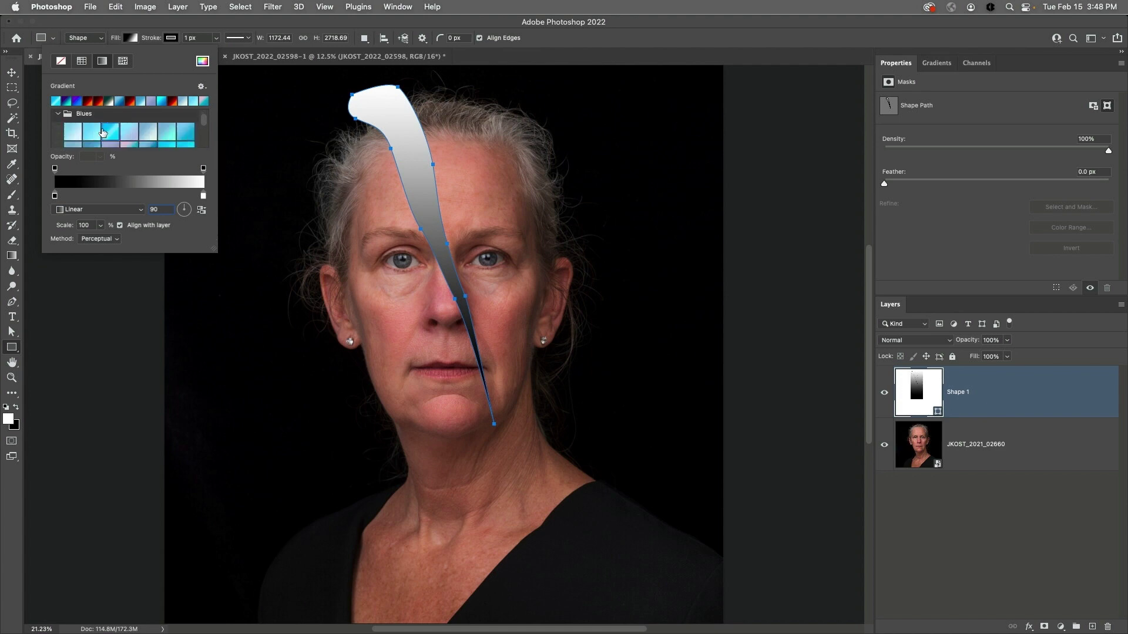
{"action": "left_click", "coordinate": [127, 138]}
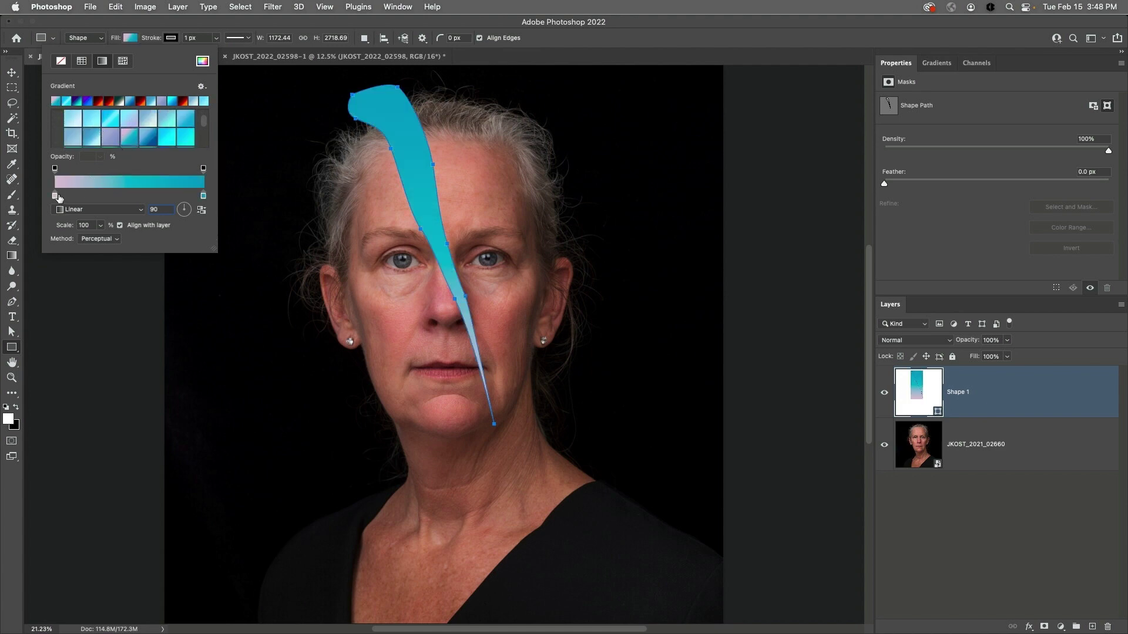
{"action": "left_click_drag", "start_coordinate": [56, 197], "coordinate": [118, 198]}
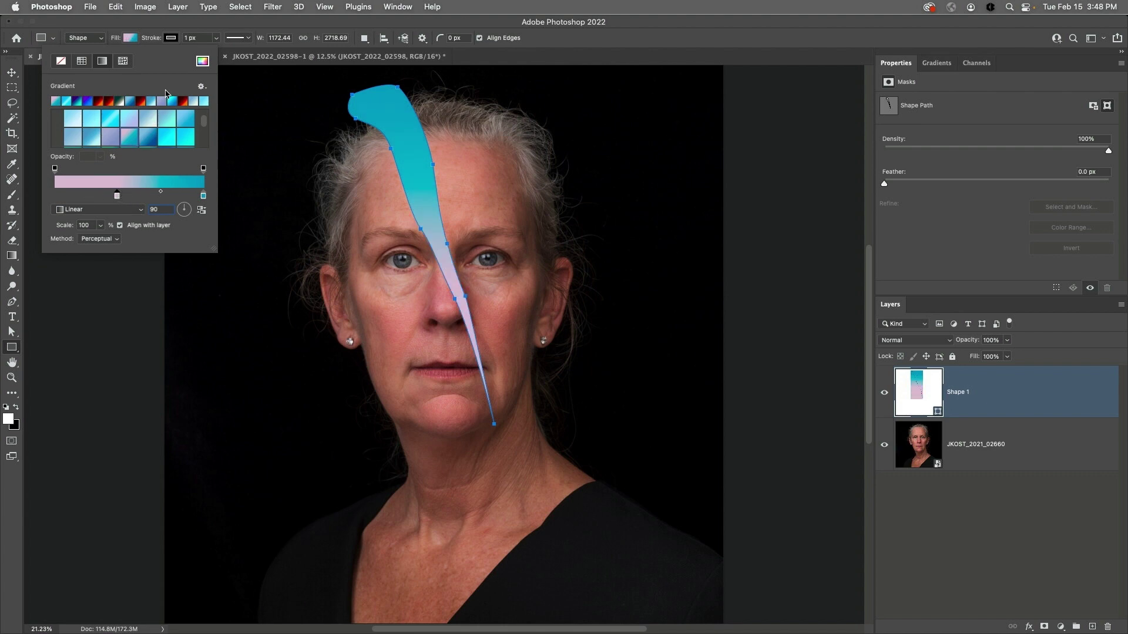
- Set the streak's stroke to No Color and show the gradient presets list
{"action": "left_click", "coordinate": [171, 39]}
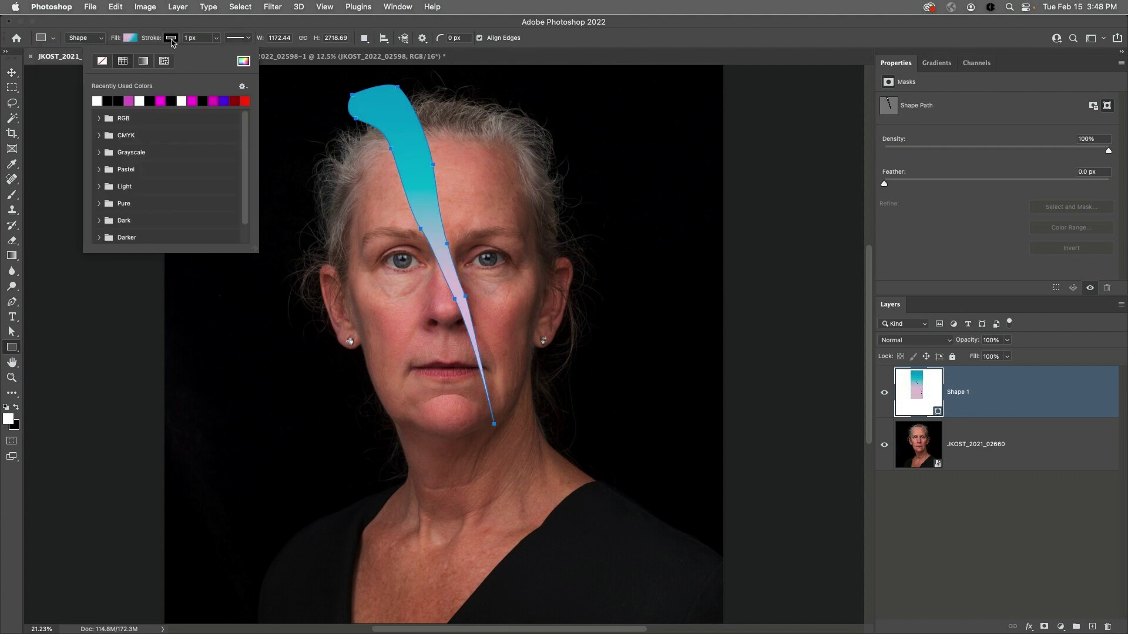
{"action": "left_click", "coordinate": [104, 64]}
{"action": "key", "text": "Return"}
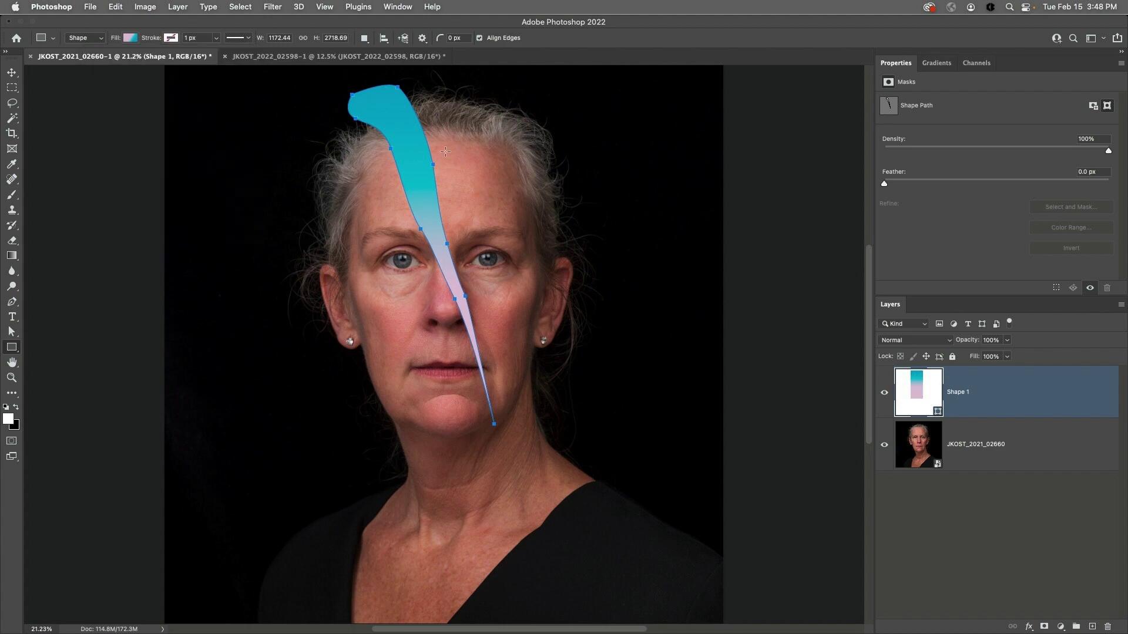
{"action": "left_click", "coordinate": [938, 64]}
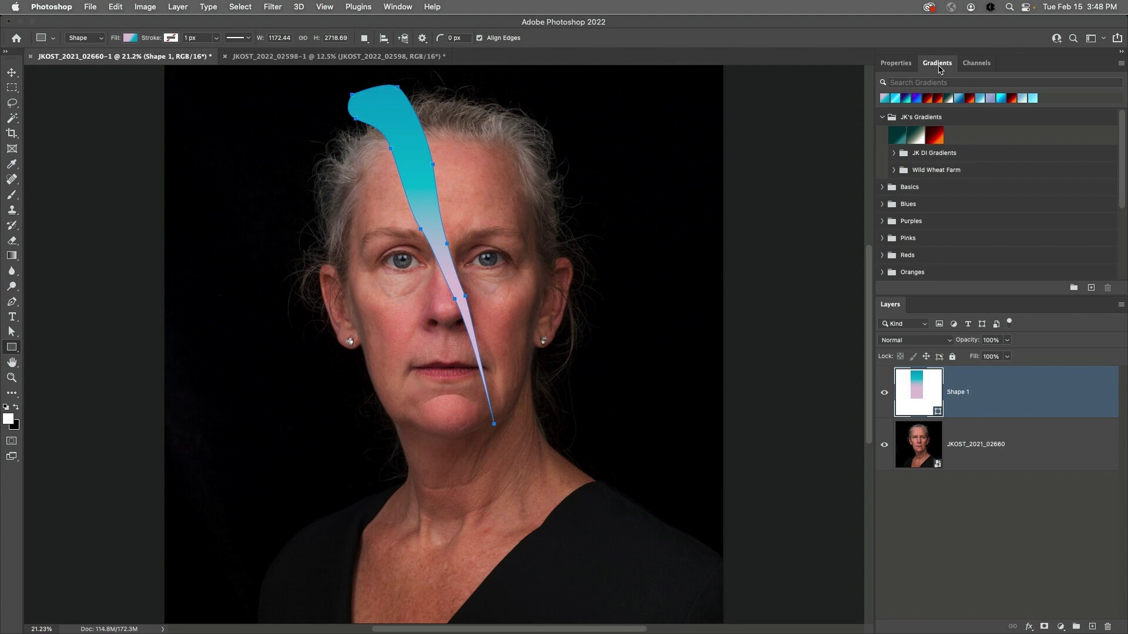
- Apply the first dark teal preset from JK's Gradients and open the Gradient Fill dialog
{"action": "left_click", "coordinate": [897, 134]}
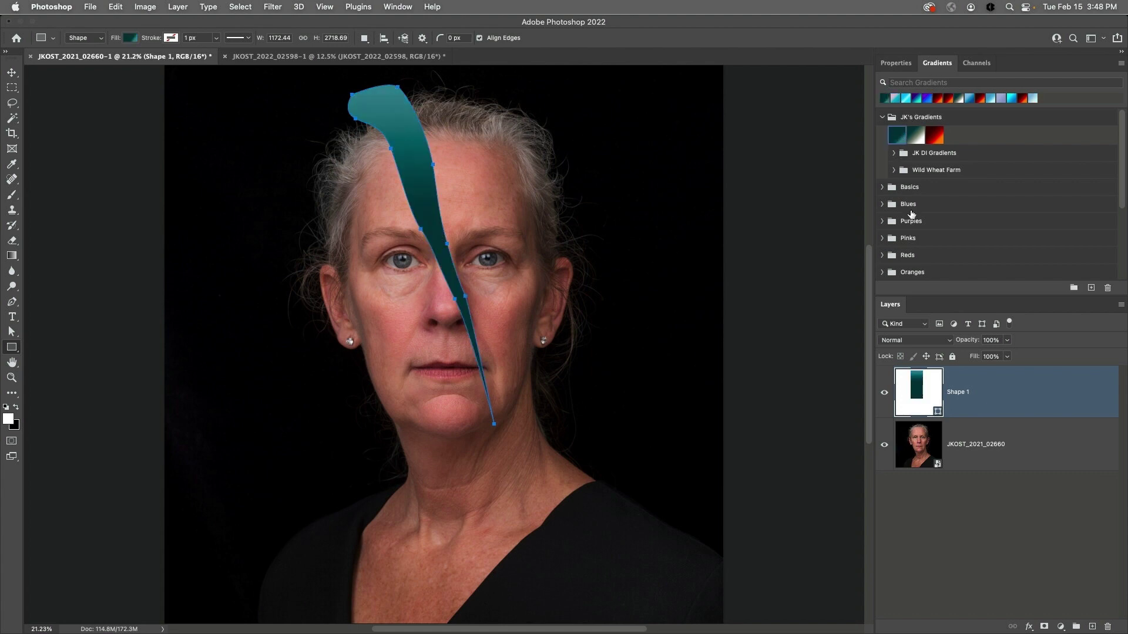
{"action": "double_click", "coordinate": [920, 390]}
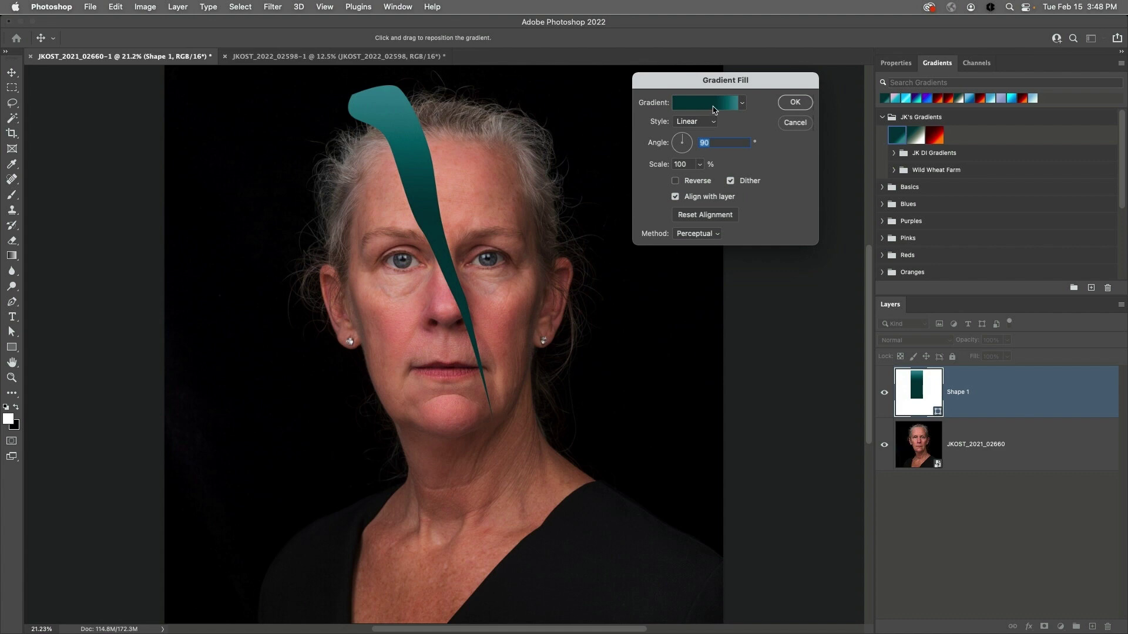
- Move the gradient's middle colour stop toward the start in the gradient editor
{"action": "left_click", "coordinate": [709, 110]}
{"action": "left_click_drag", "start_coordinate": [789, 461], "coordinate": [673, 461]}
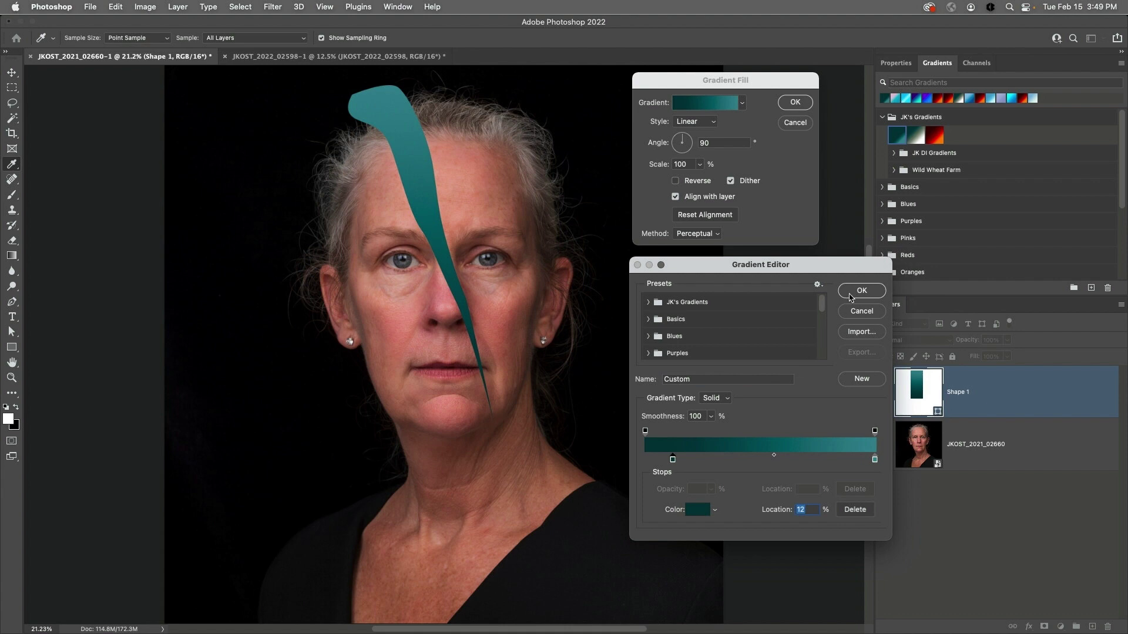
{"action": "left_click", "coordinate": [850, 295]}
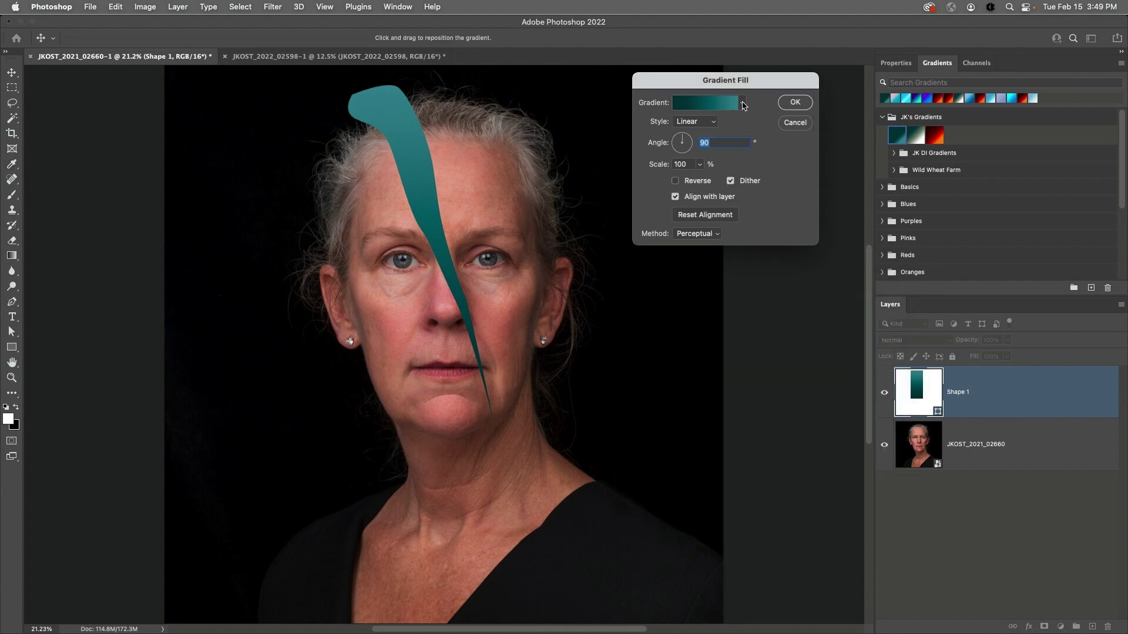
- Switch to the red-orange preset at 127.38° angle and 88% scale, then confirm
{"action": "left_click", "coordinate": [743, 104]}
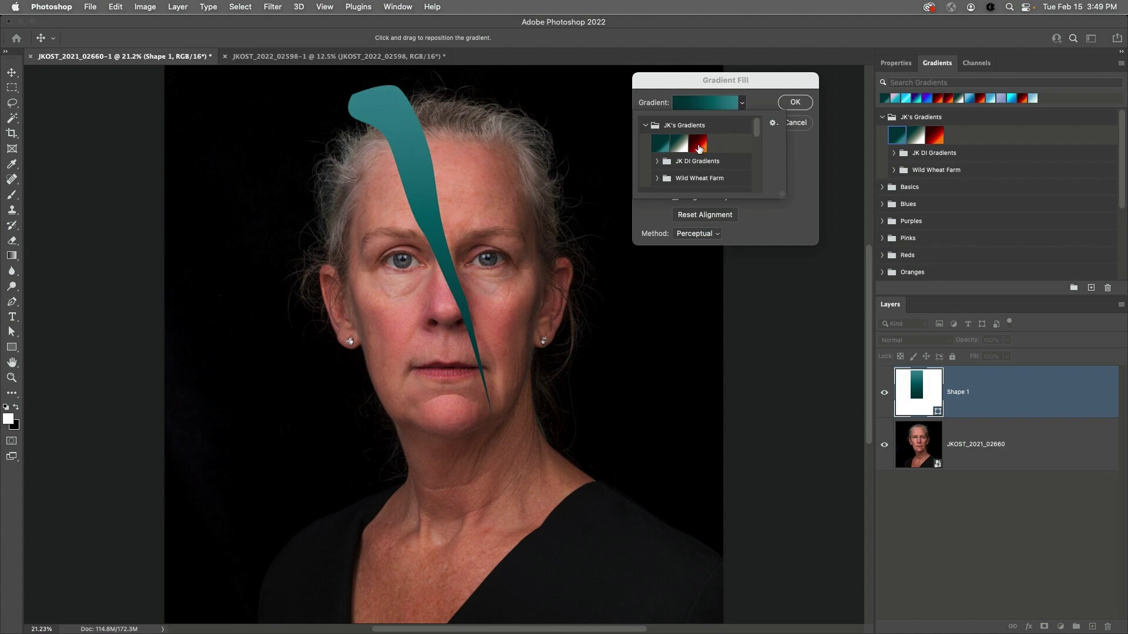
{"action": "left_click", "coordinate": [699, 147]}
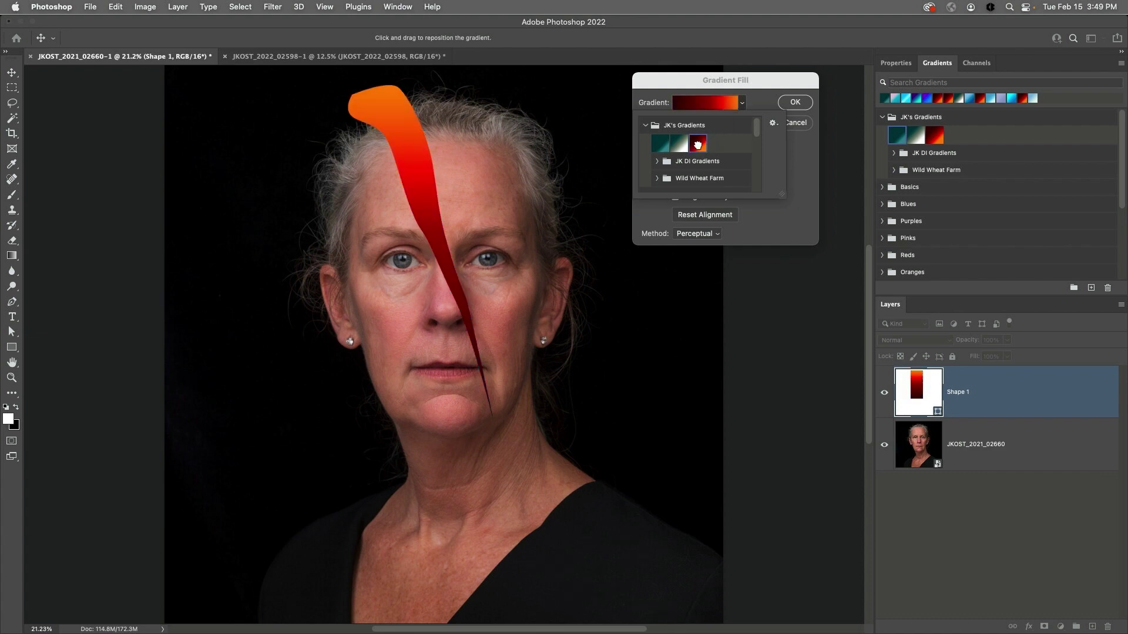
{"action": "left_click", "coordinate": [797, 158]}
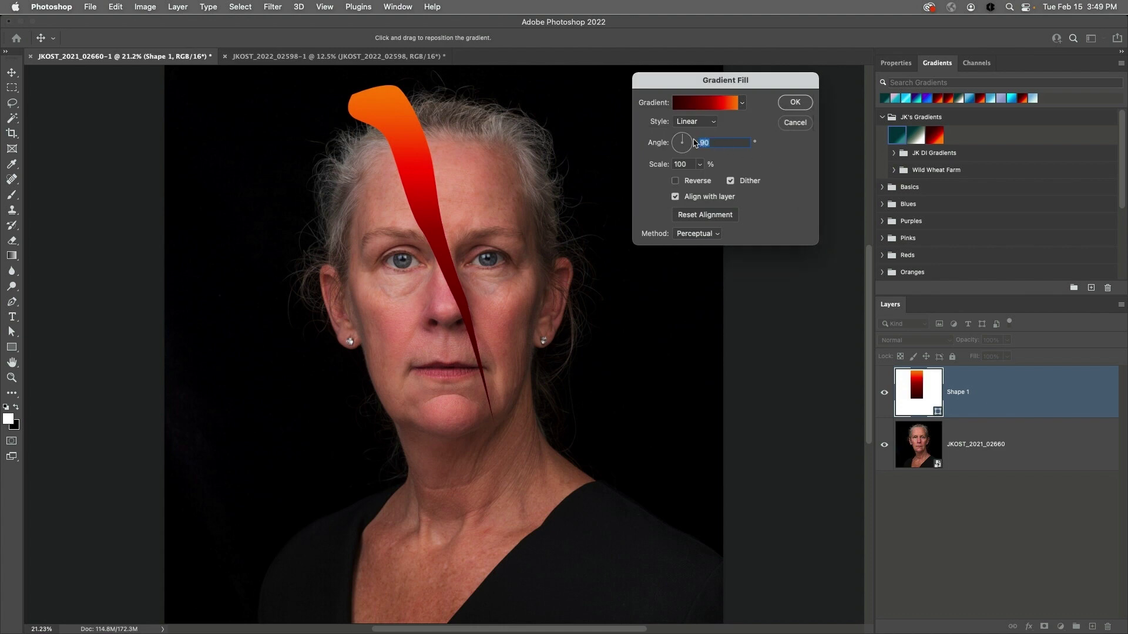
{"action": "left_click_drag", "start_coordinate": [682, 140], "coordinate": [683, 139]}
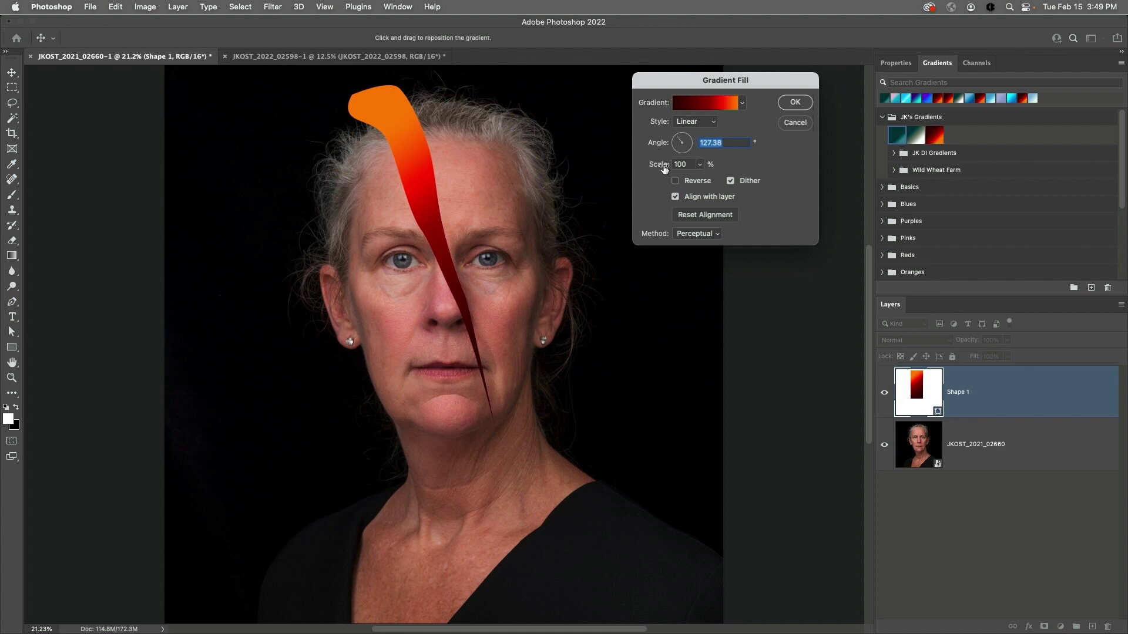
{"action": "left_click_drag", "start_coordinate": [664, 170], "coordinate": [657, 170]}
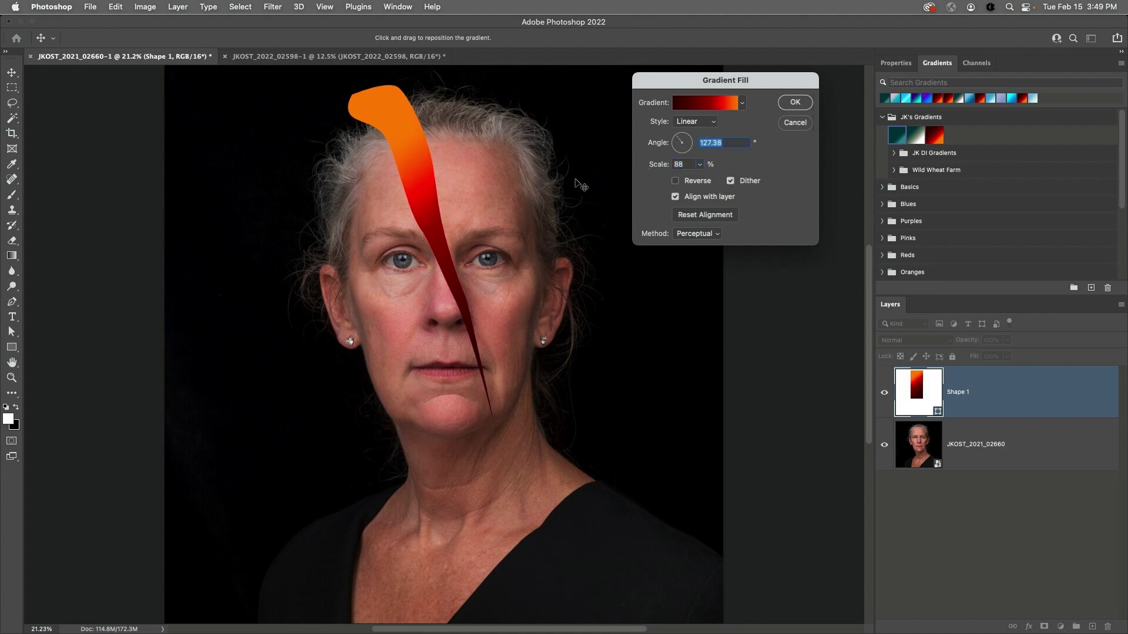
{"action": "mouse_move", "coordinate": [420, 179]}
{"action": "left_mouse_down"}
{"action": "mouse_move", "coordinate": [428, 192]}
{"action": "mouse_move", "coordinate": [425, 180]}
{"action": "left_mouse_up"}
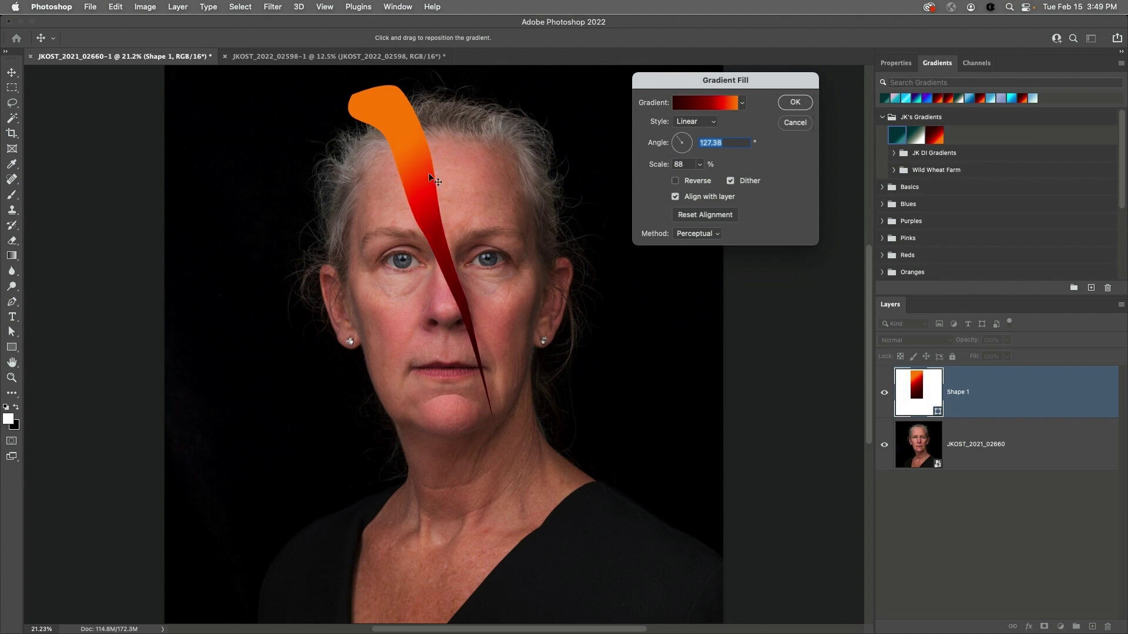
{"action": "left_click", "coordinate": [789, 104]}
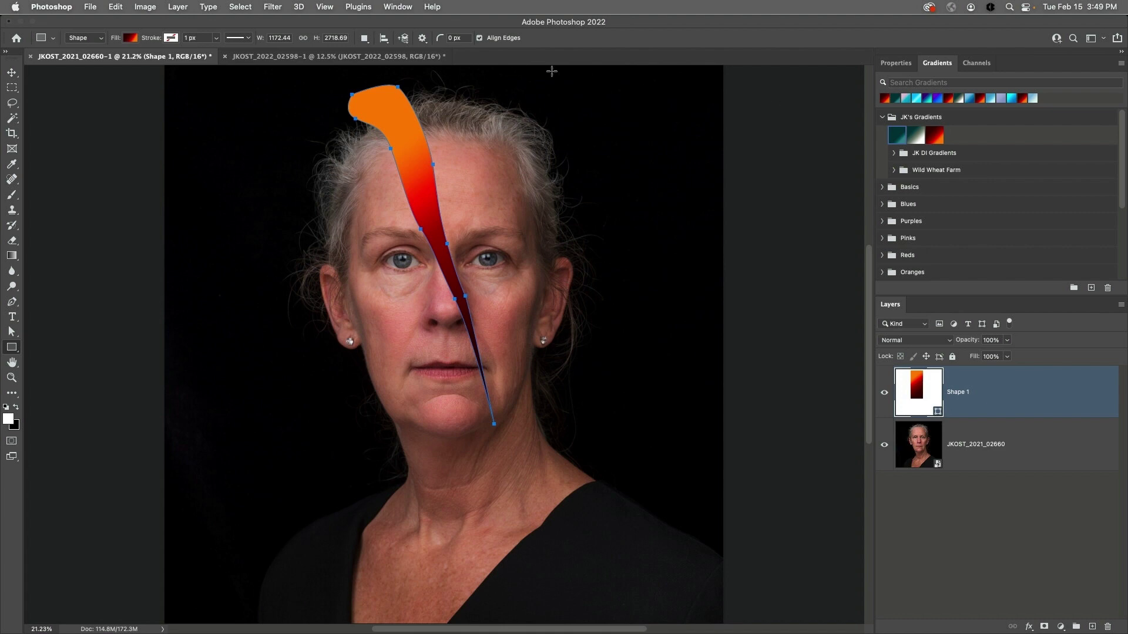
- Deselect all layers and pen a closed curved outline over the streak's top as a new shape
{"action": "left_click", "coordinate": [242, 7]}
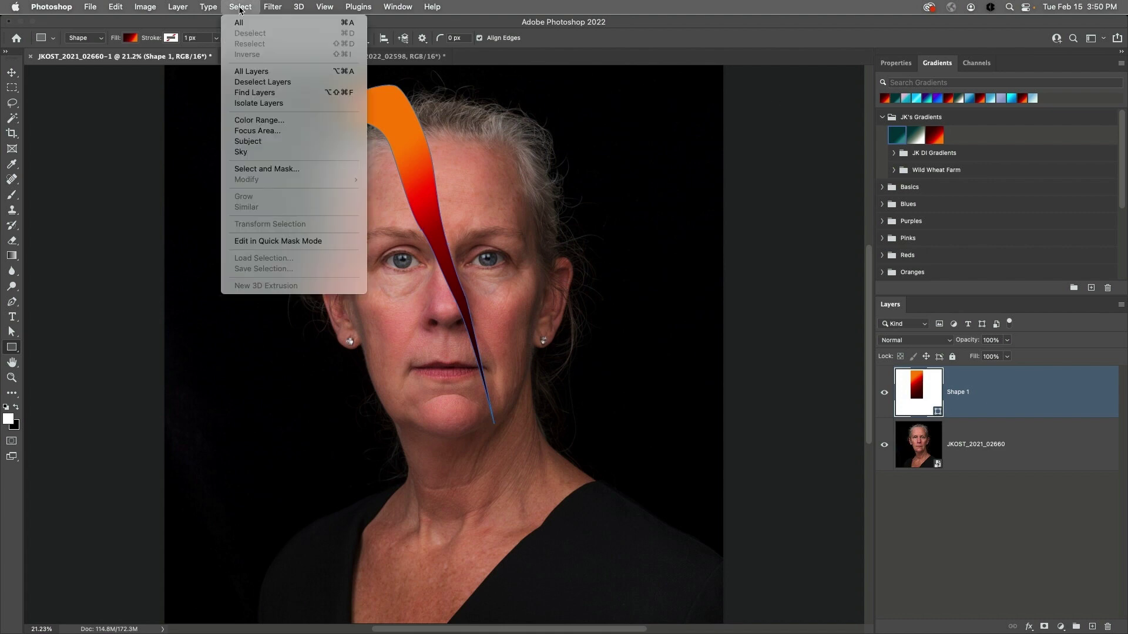
{"action": "left_click", "coordinate": [302, 83]}
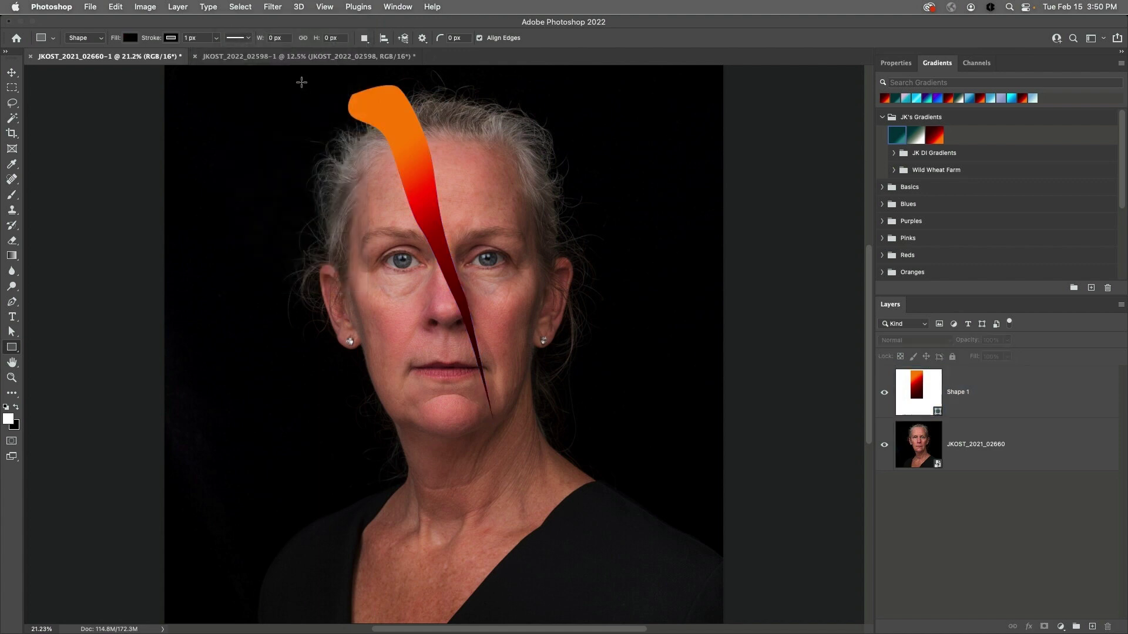
{"action": "key", "text": "p"}
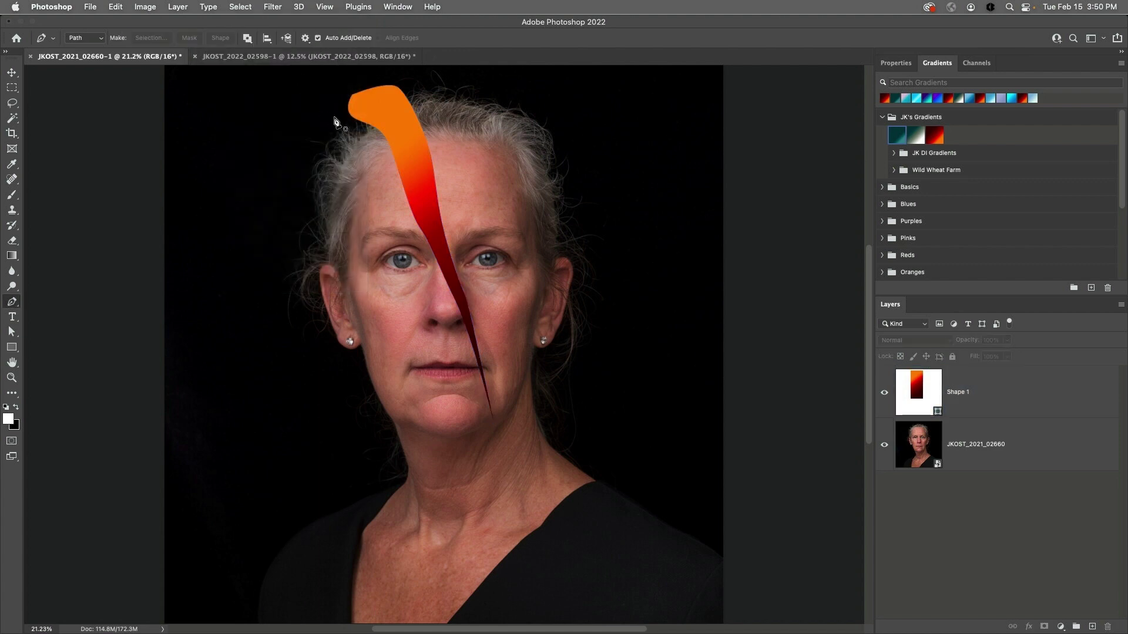
{"action": "left_click_drag", "start_coordinate": [353, 122], "coordinate": [425, 180]}
{"action": "left_click_drag", "start_coordinate": [423, 88], "coordinate": [419, 77]}
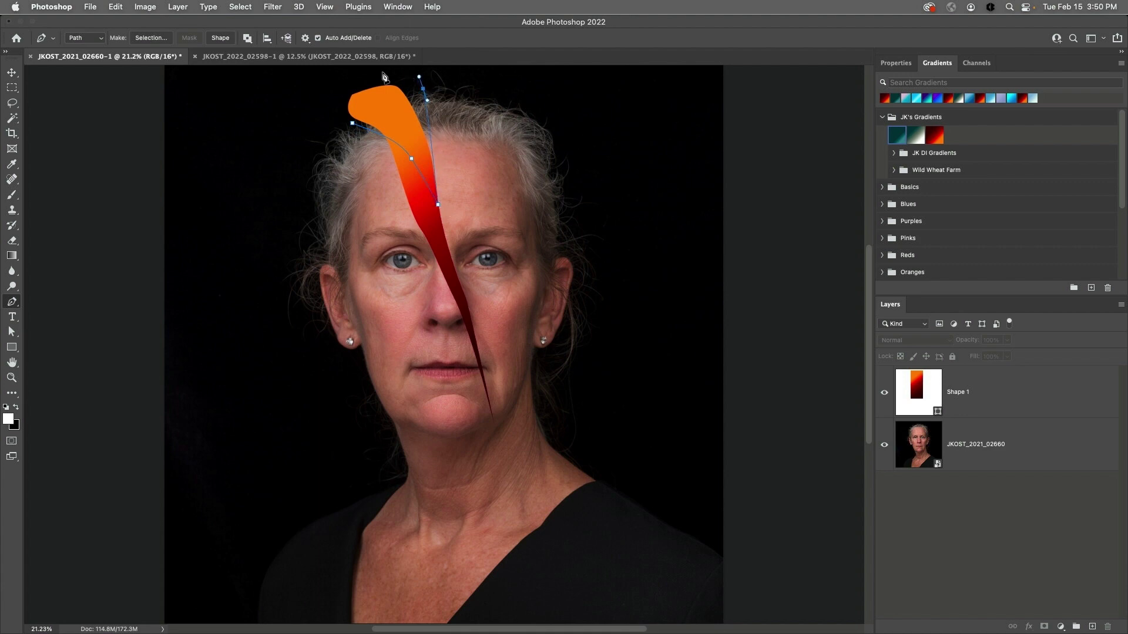
{"action": "left_click", "coordinate": [345, 78]}
{"action": "left_click_drag", "start_coordinate": [344, 78], "coordinate": [341, 97]}
{"action": "left_click", "coordinate": [353, 124]}
{"action": "left_click", "coordinate": [227, 41]}
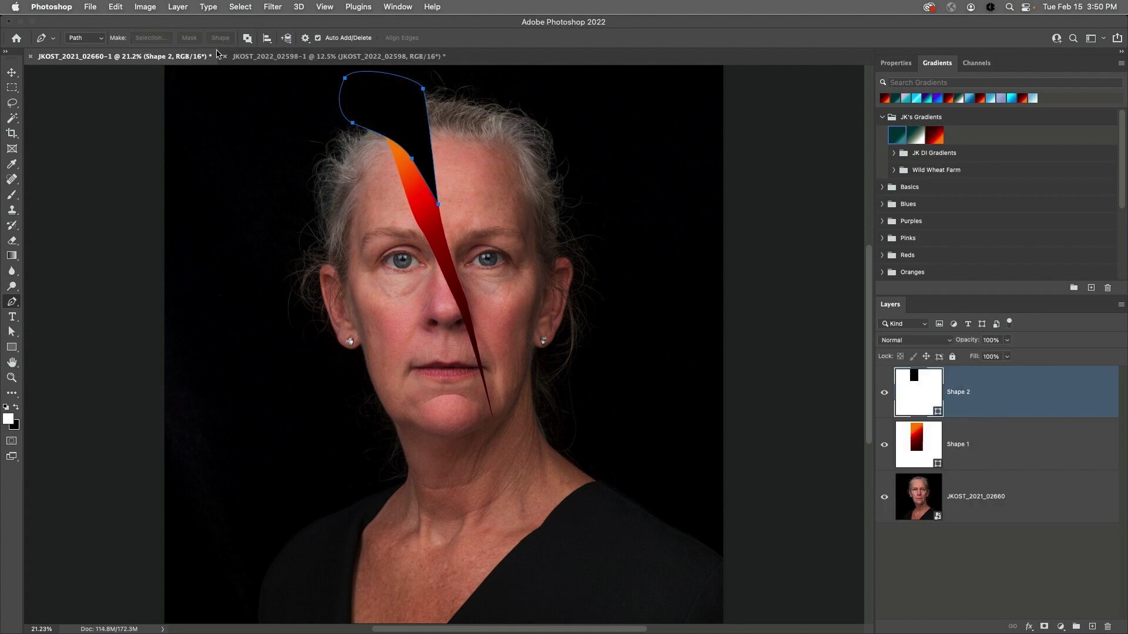
- Give the new shape a black fill and no stroke, then pull its bottom anchor up-left
{"action": "key", "text": "u"}
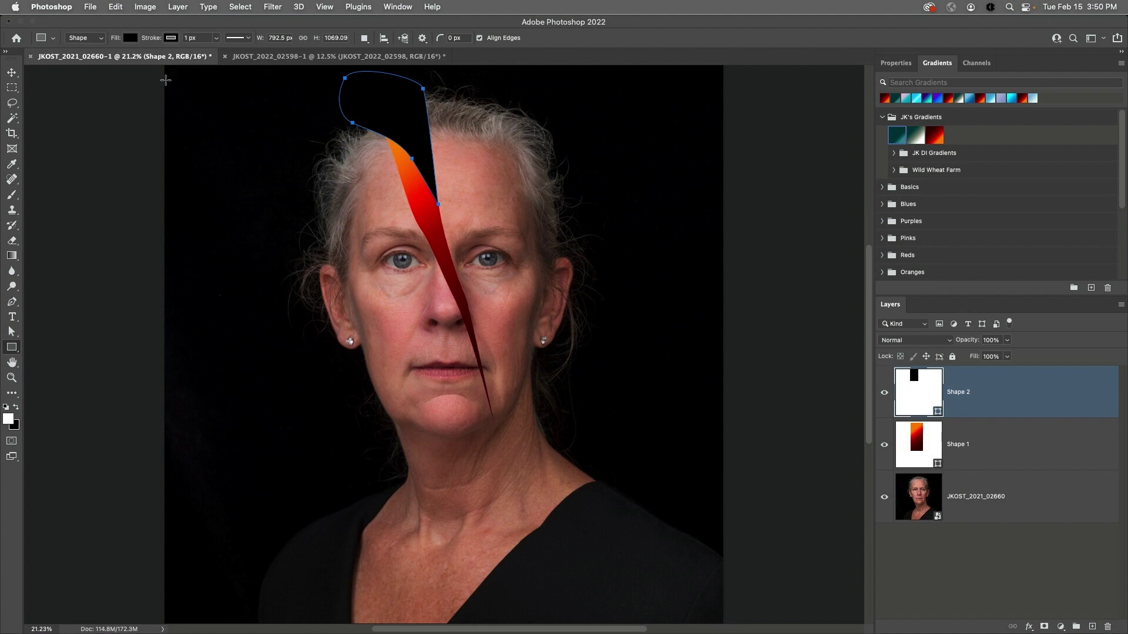
{"action": "left_click", "coordinate": [132, 40]}
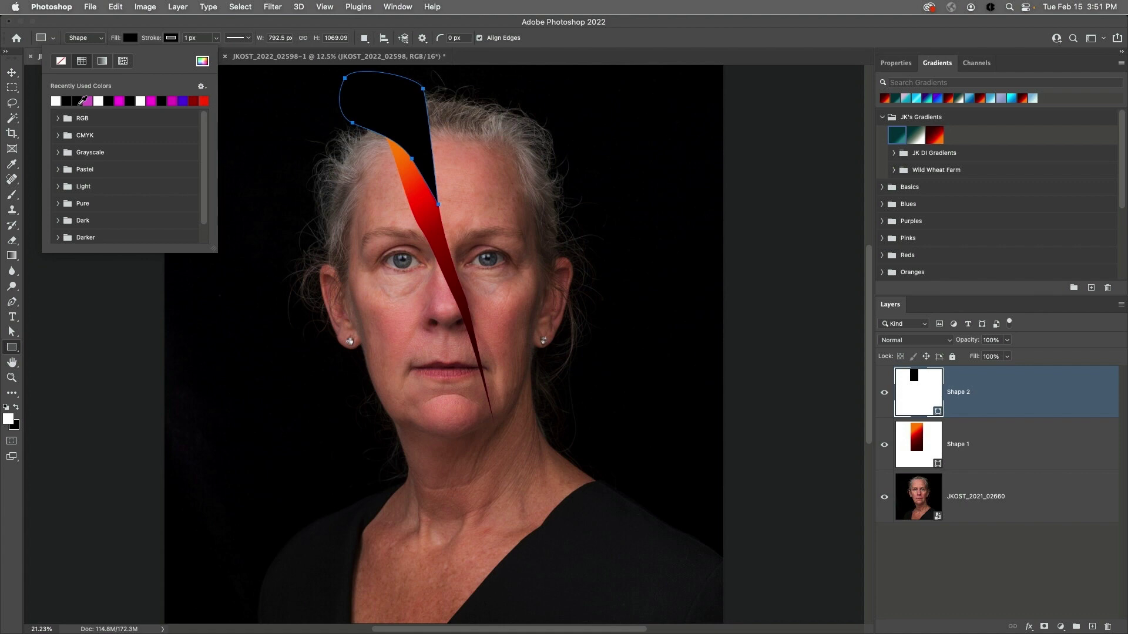
{"action": "left_click", "coordinate": [202, 61]}
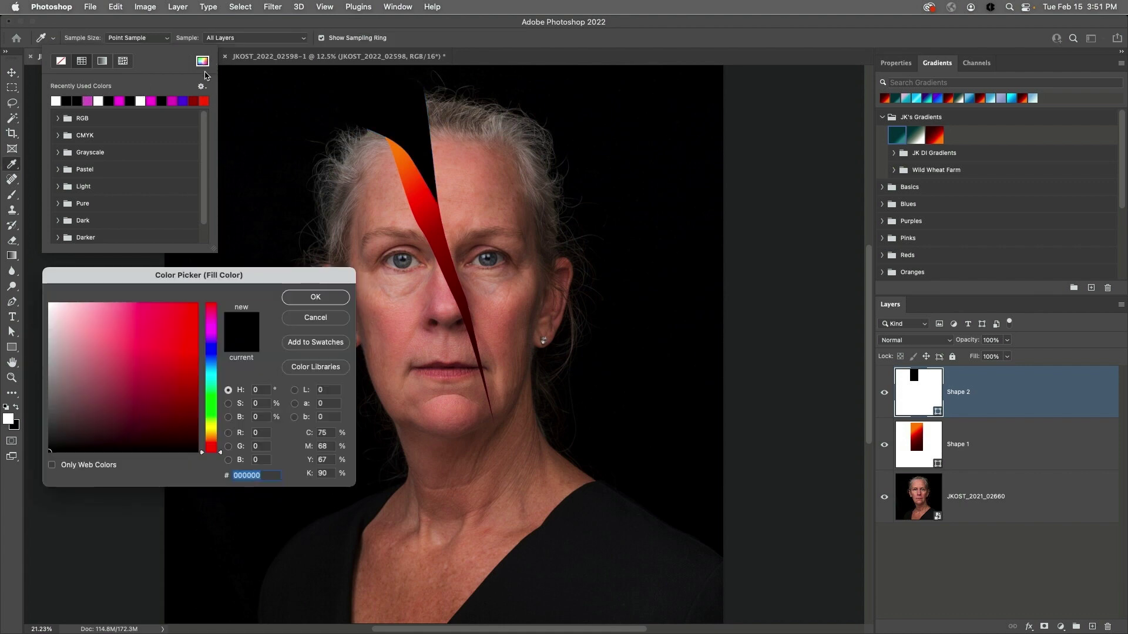
{"action": "left_click", "coordinate": [305, 297]}
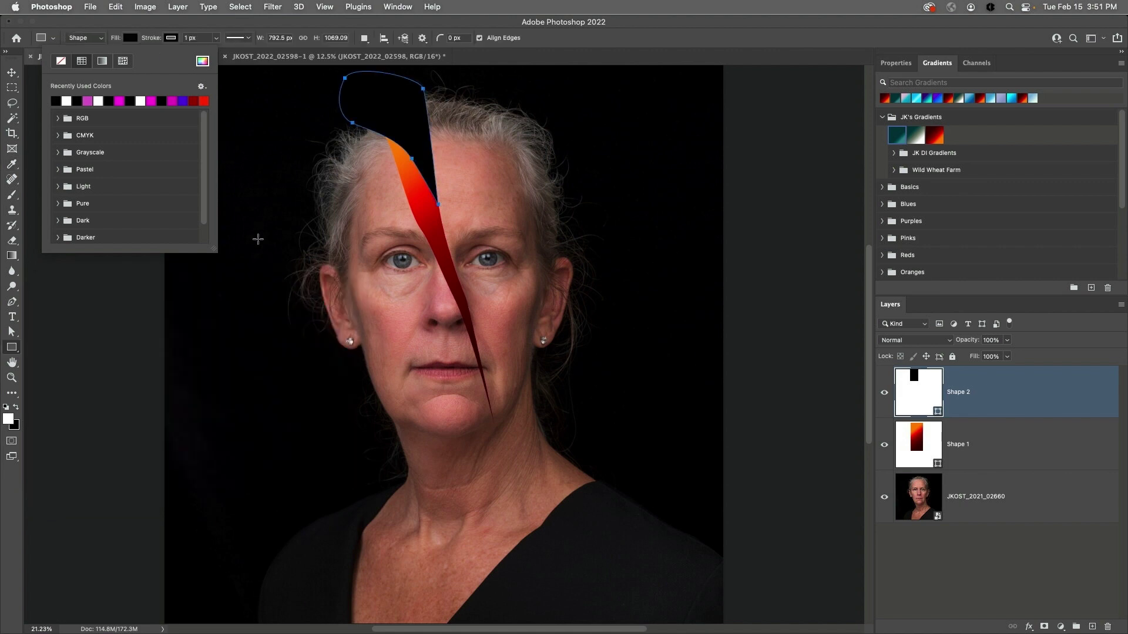
{"action": "left_click", "coordinate": [170, 39]}
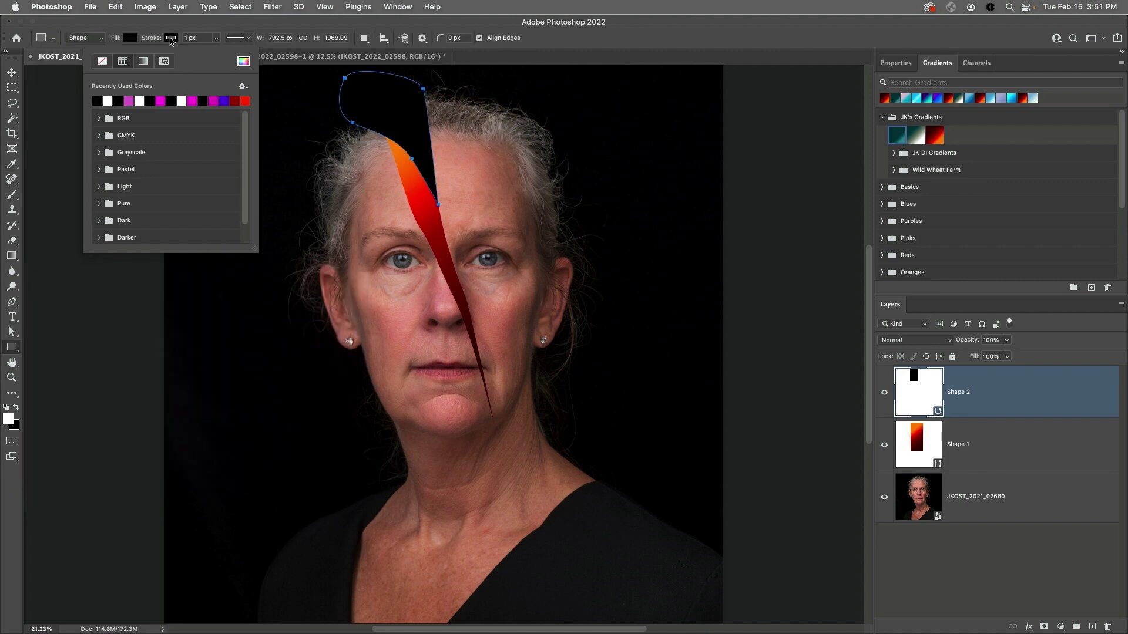
{"action": "left_click", "coordinate": [102, 64]}
{"action": "key", "text": "Return"}
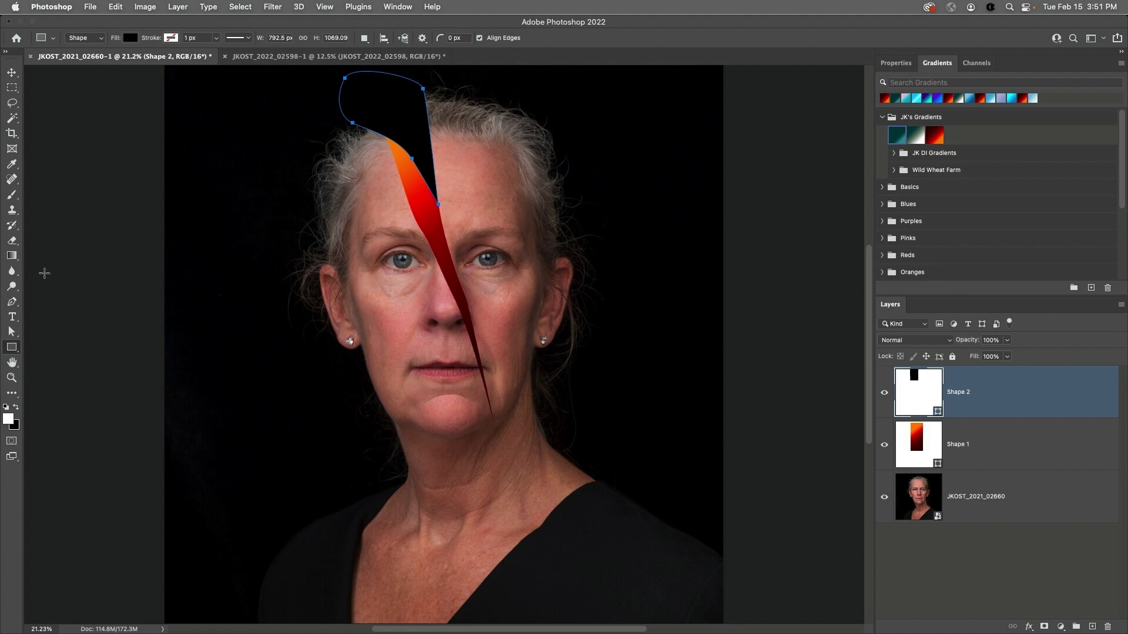
{"action": "left_click_drag", "start_coordinate": [12, 332], "coordinate": [55, 346]}
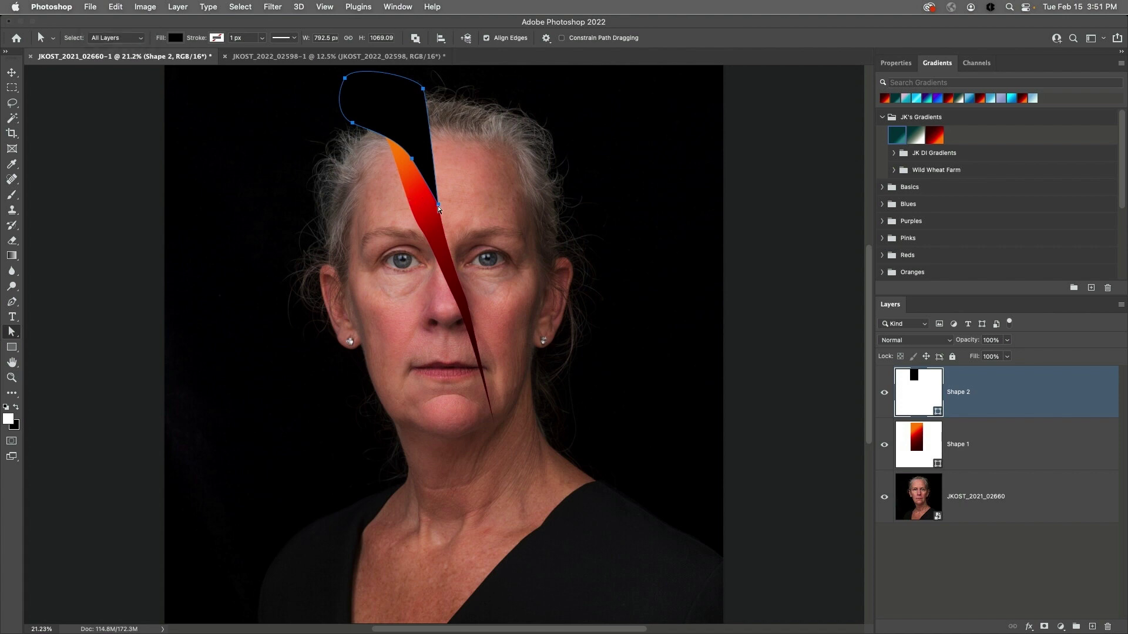
{"action": "left_click_drag", "start_coordinate": [439, 209], "coordinate": [438, 202]}
- Add an Inner Shadow to Shape 1 at 35% opacity and 46 px size, offset across the streak
{"action": "left_click", "coordinate": [972, 447]}
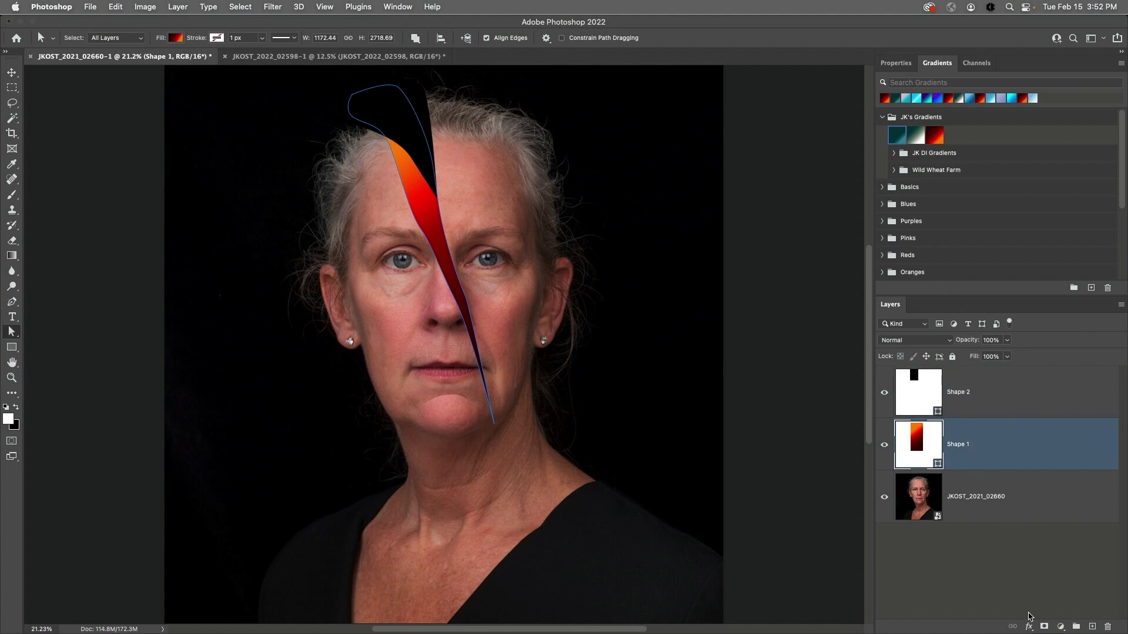
{"action": "left_click", "coordinate": [1030, 627]}
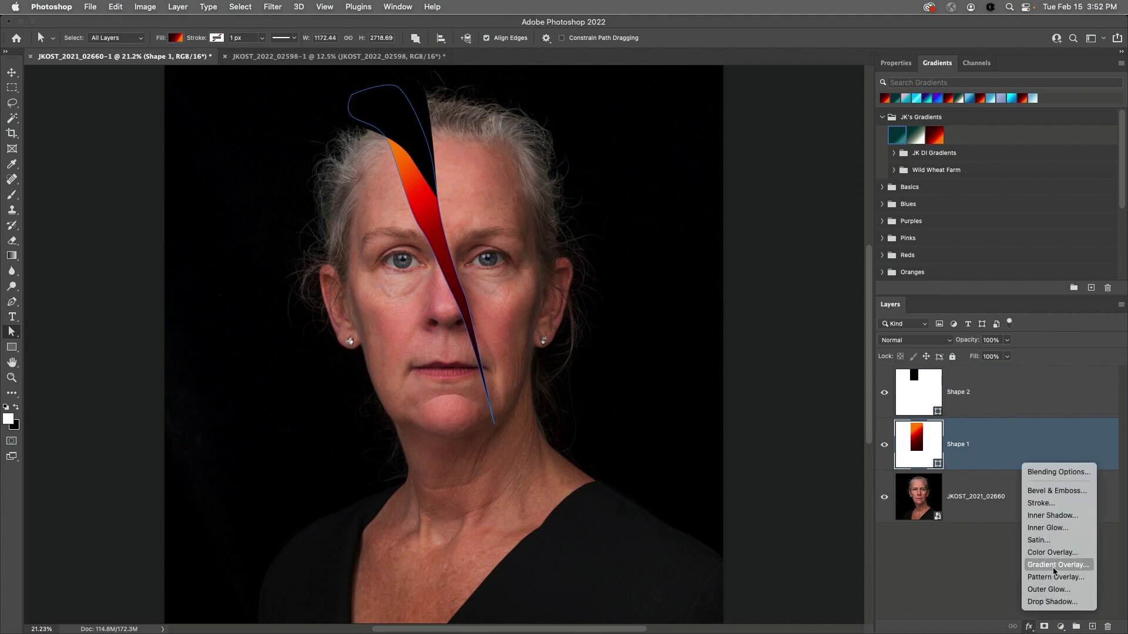
{"action": "left_click", "coordinate": [1071, 516]}
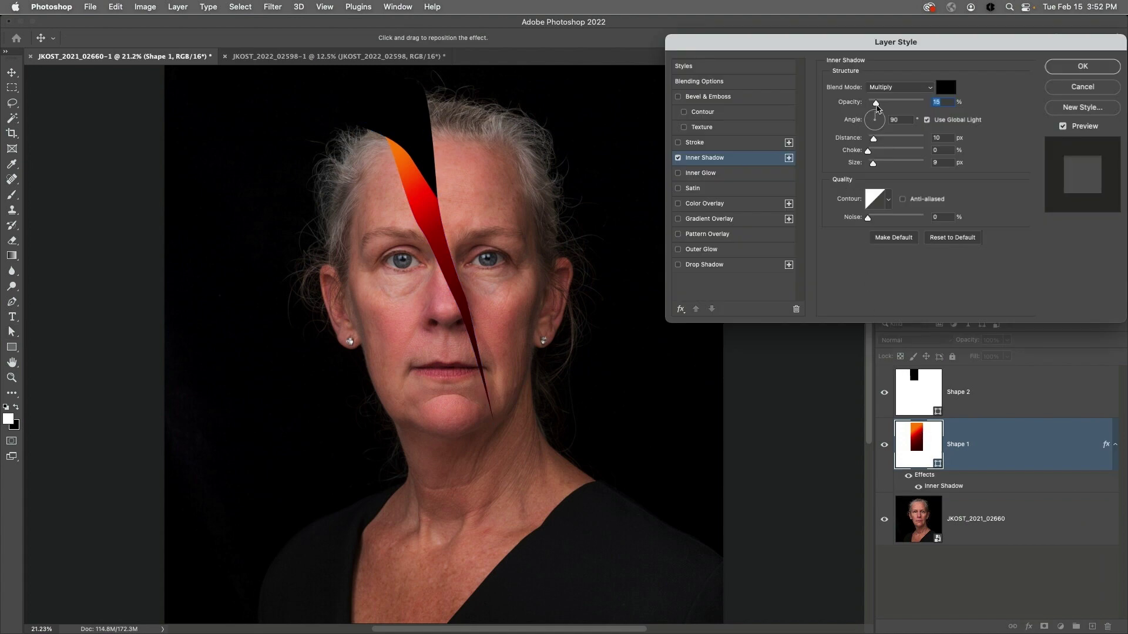
{"action": "left_click_drag", "start_coordinate": [877, 103], "coordinate": [889, 106]}
{"action": "left_click_drag", "start_coordinate": [874, 164], "coordinate": [886, 166]}
{"action": "left_click_drag", "start_coordinate": [438, 225], "coordinate": [430, 221]}
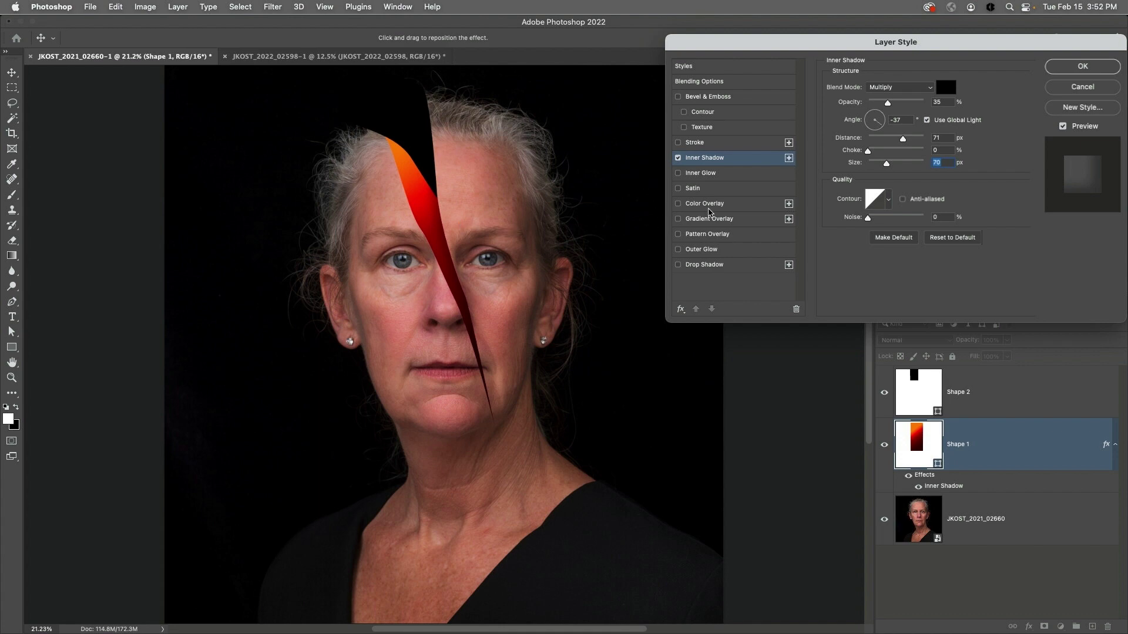
- Add a second independent-angle Inner Shadow at 132°, 119 px distance and 103 px size
{"action": "left_click", "coordinate": [789, 158]}
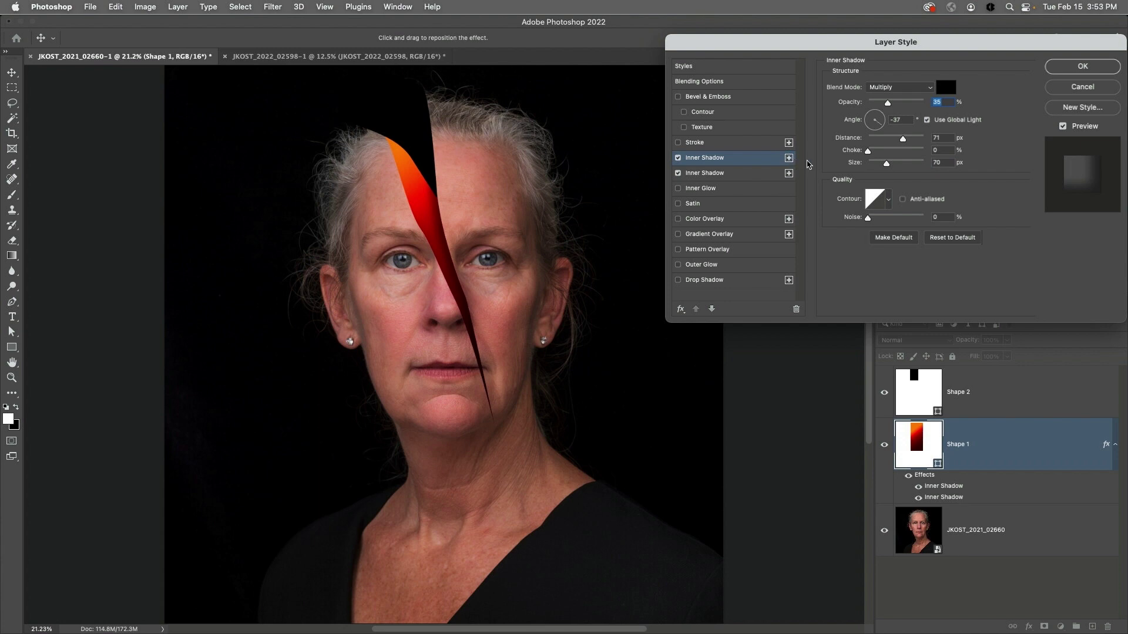
{"action": "left_click", "coordinate": [927, 120]}
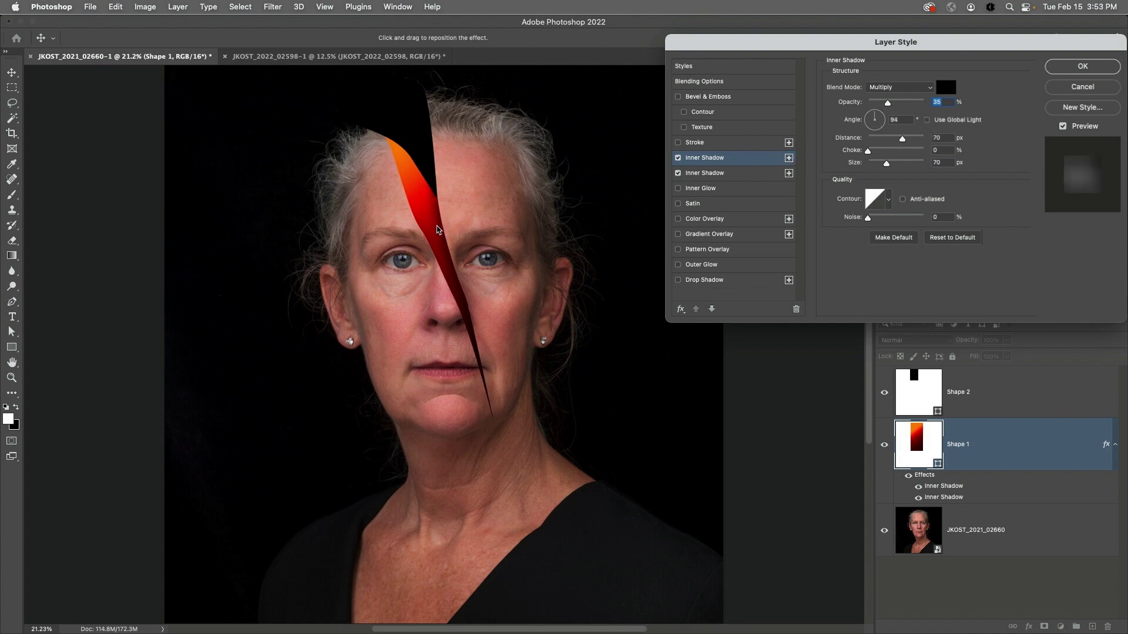
{"action": "left_click_drag", "start_coordinate": [439, 231], "coordinate": [448, 231]}
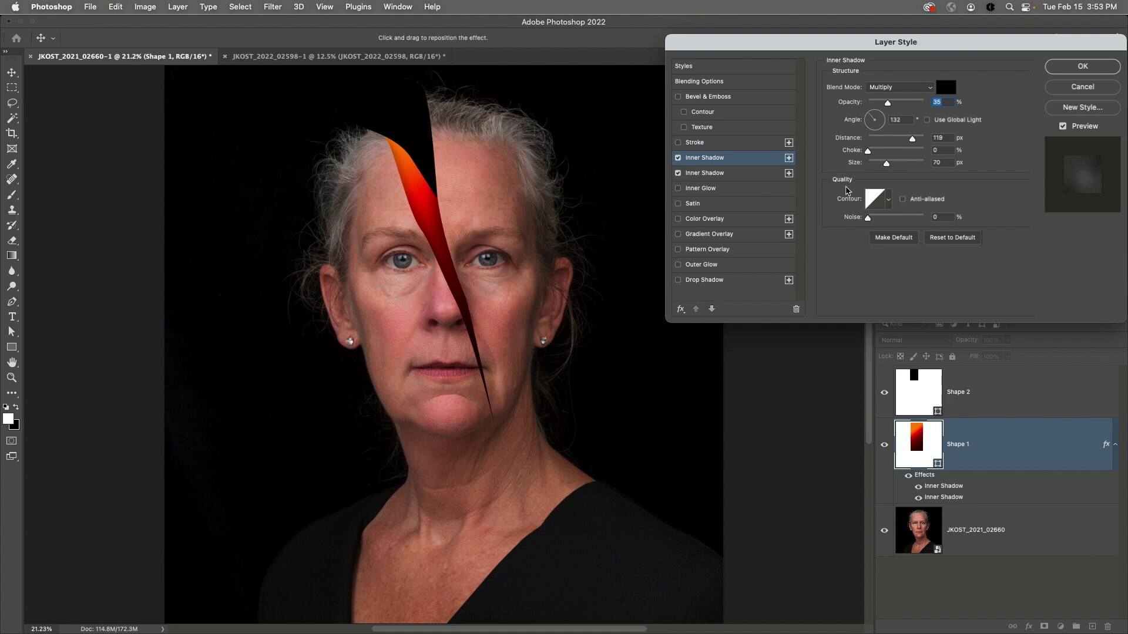
{"action": "left_click_drag", "start_coordinate": [887, 169], "coordinate": [895, 170]}
- Apply the layer style and tile the two open documents side by side
{"action": "left_click", "coordinate": [1062, 69]}
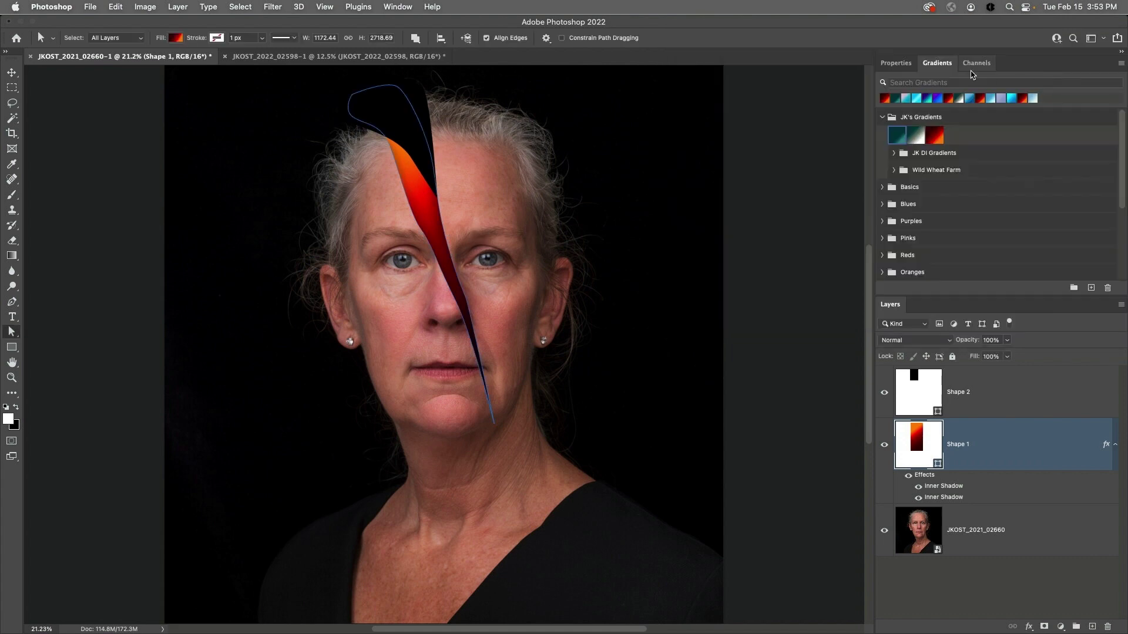
{"action": "left_click", "coordinate": [397, 7]}
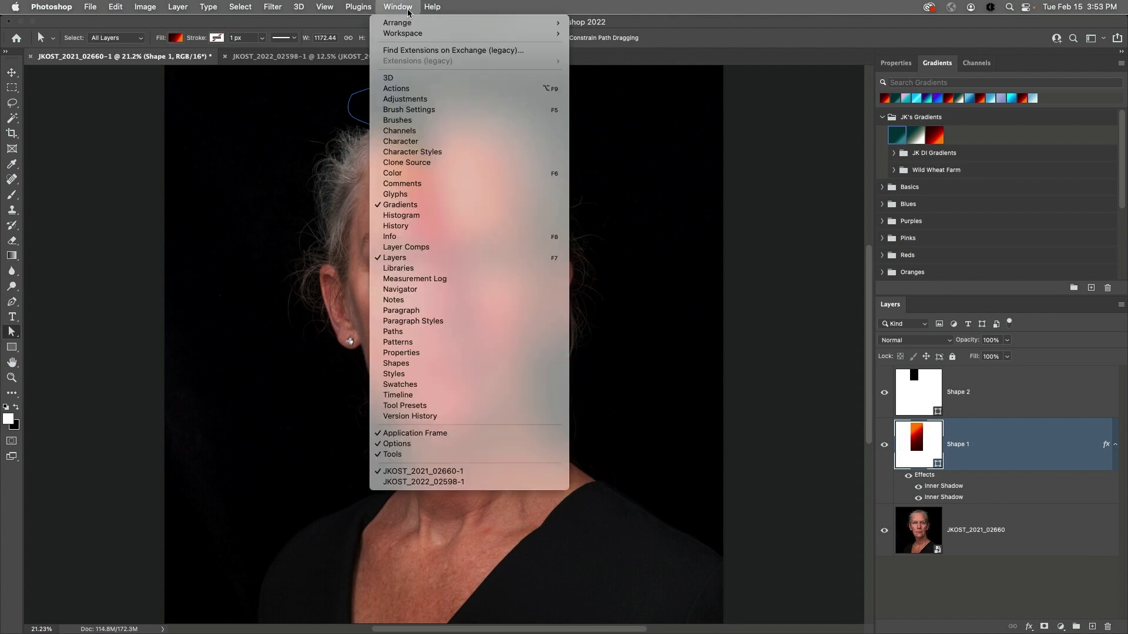
{"action": "mouse_move", "coordinate": [427, 25]}
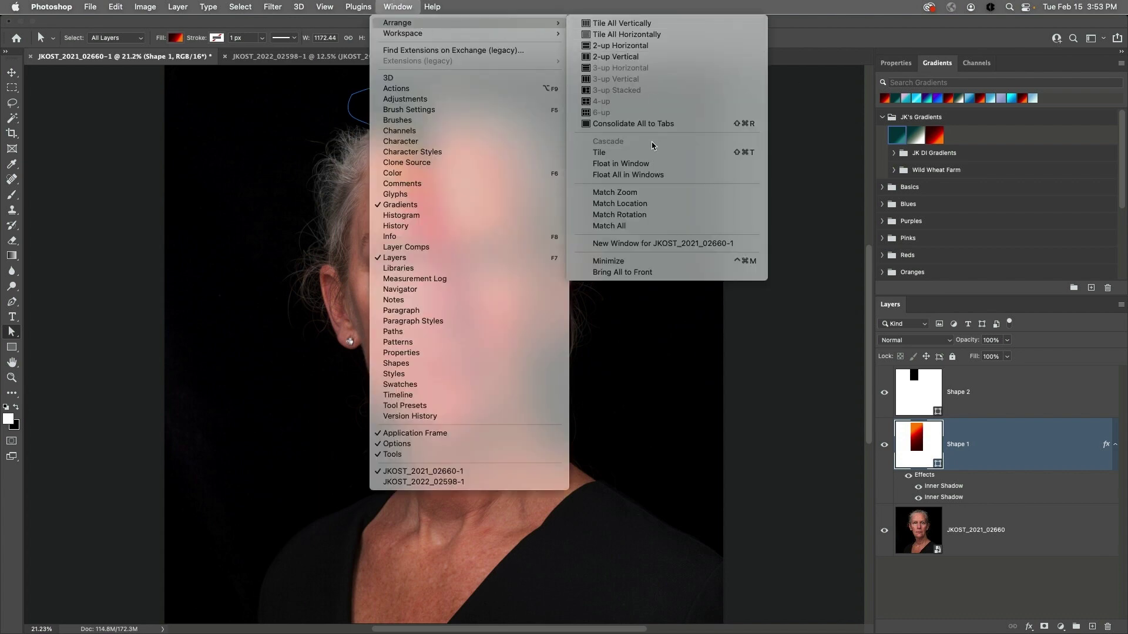
{"action": "left_click", "coordinate": [652, 155]}
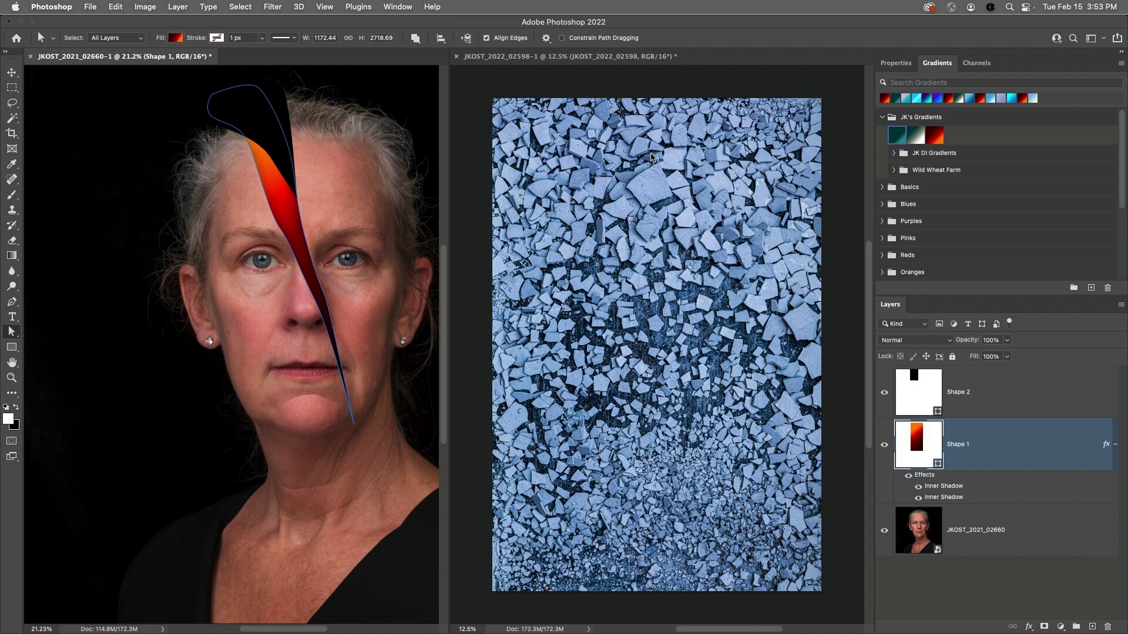
- Drag the ice layer into the portrait, then close the ice document without saving
{"action": "left_click", "coordinate": [517, 57]}
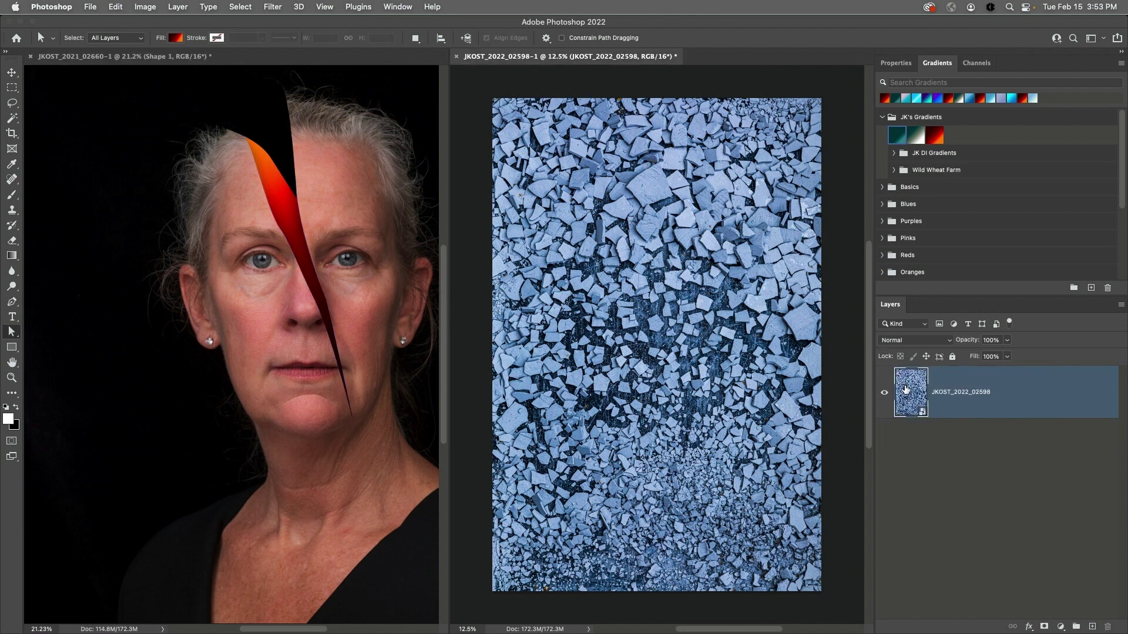
{"action": "left_click_drag", "start_coordinate": [905, 389], "coordinate": [227, 294]}
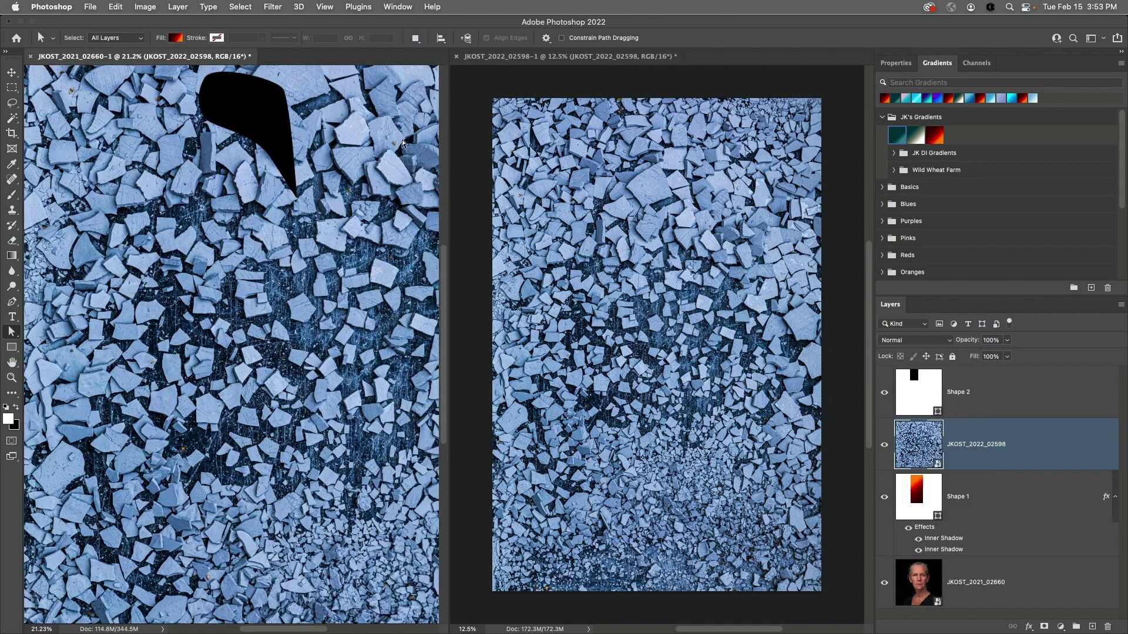
{"action": "left_click", "coordinate": [457, 57]}
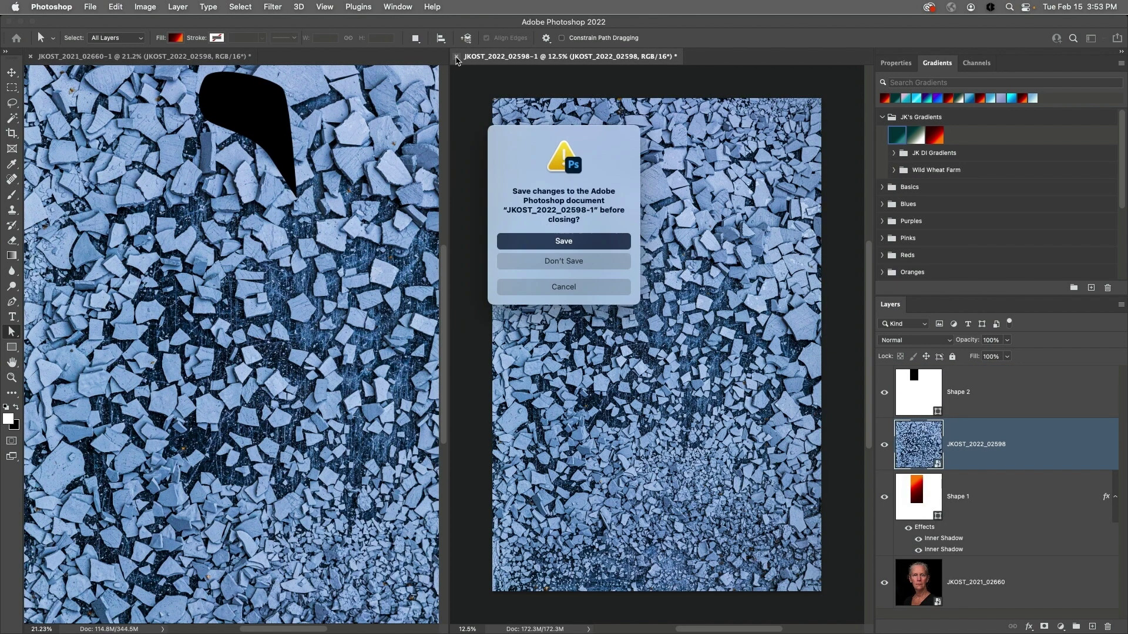
{"action": "left_click", "coordinate": [543, 262]}
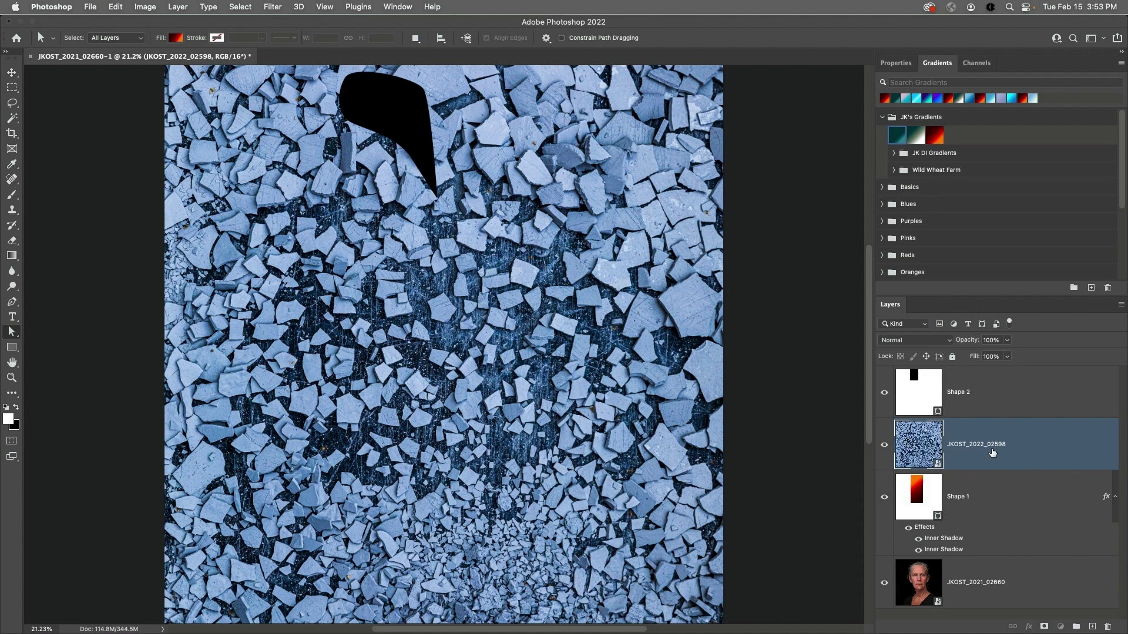
- Put the JKOST_2022_02598 ice layer at the top and load its RGB luminosity as a selection
{"action": "left_click_drag", "start_coordinate": [985, 453], "coordinate": [985, 383]}
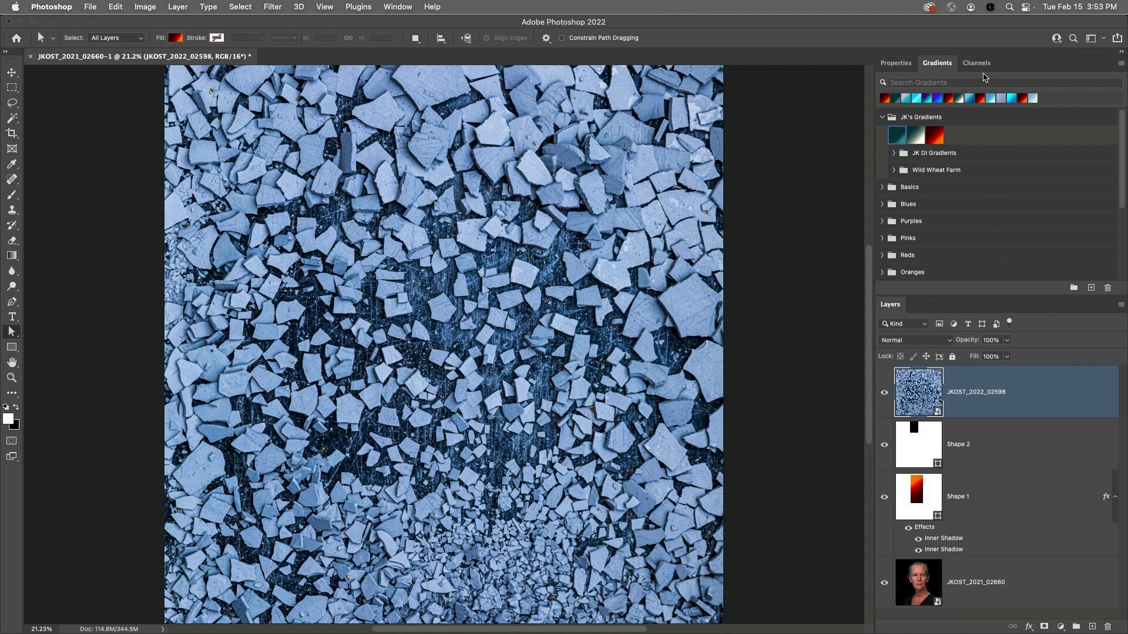
{"action": "left_click", "coordinate": [978, 63]}
{"action": "left_click_drag", "start_coordinate": [985, 90], "coordinate": [1053, 288]}
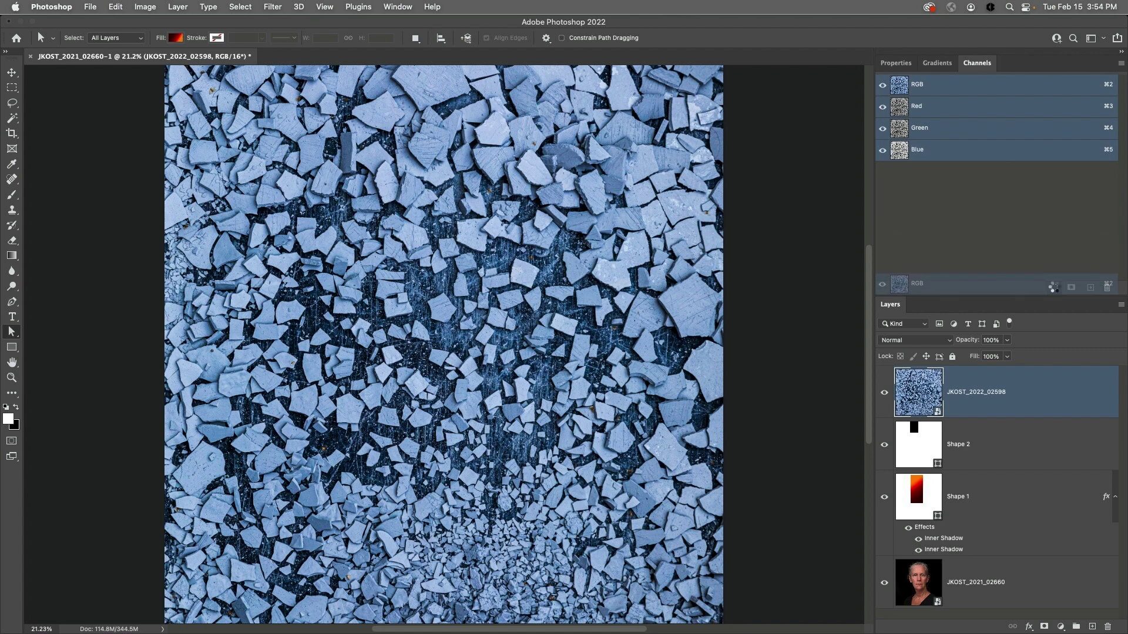
{"action": "left_click_drag", "start_coordinate": [1053, 288], "coordinate": [1054, 287]}
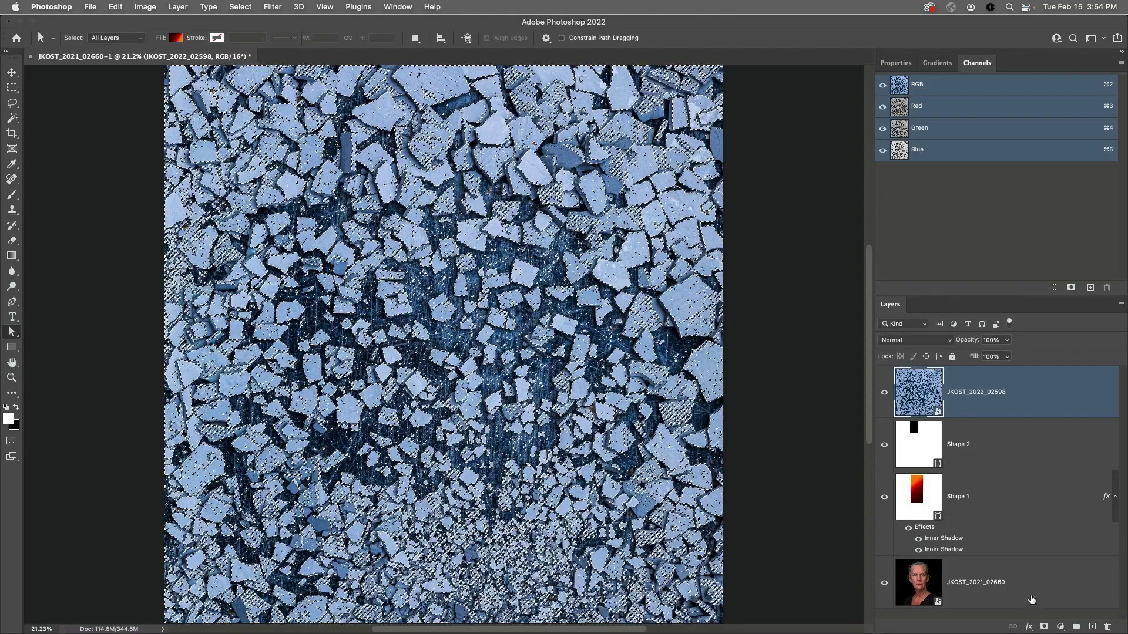
- Turn the luminosity selection into the ice layer's mask, blending in Screen mode at 70% opacity
{"action": "left_click", "coordinate": [1044, 627]}
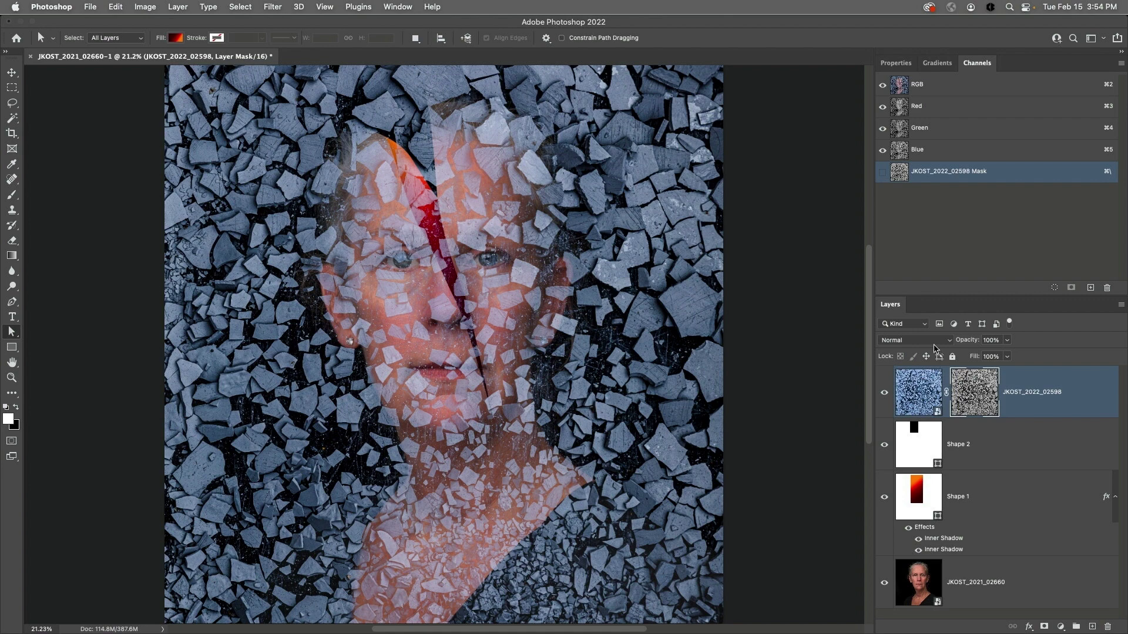
{"action": "left_click", "coordinate": [936, 343]}
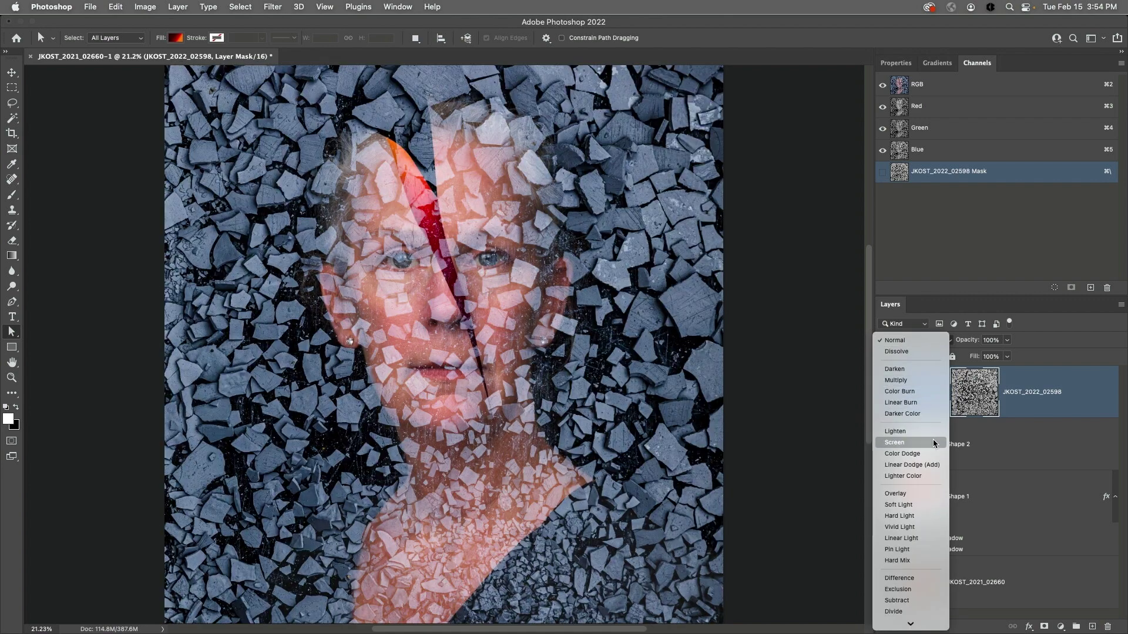
{"action": "left_click", "coordinate": [935, 443]}
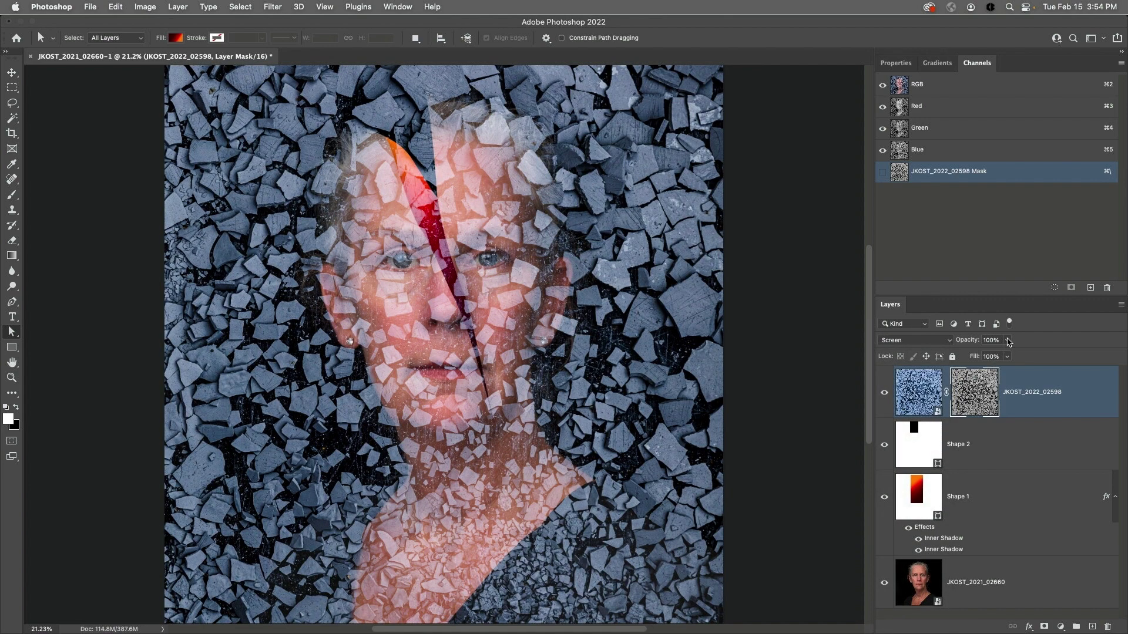
{"action": "mouse_move", "coordinate": [1007, 340]}
{"action": "left_mouse_down"}
{"action": "mouse_move", "coordinate": [1007, 356]}
{"action": "mouse_move", "coordinate": [992, 354]}
{"action": "left_mouse_up"}
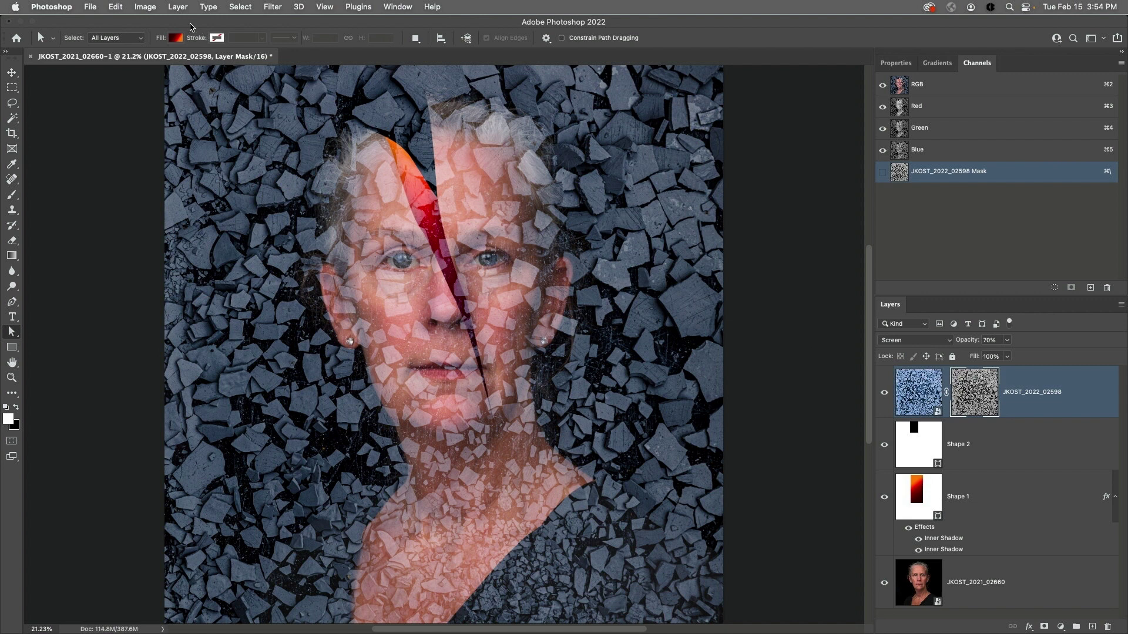
- Apply a Curves adjustment to the ice mask, moving the white point left to brighten it
{"action": "left_click", "coordinate": [151, 8]}
{"action": "mouse_move", "coordinate": [167, 40]}
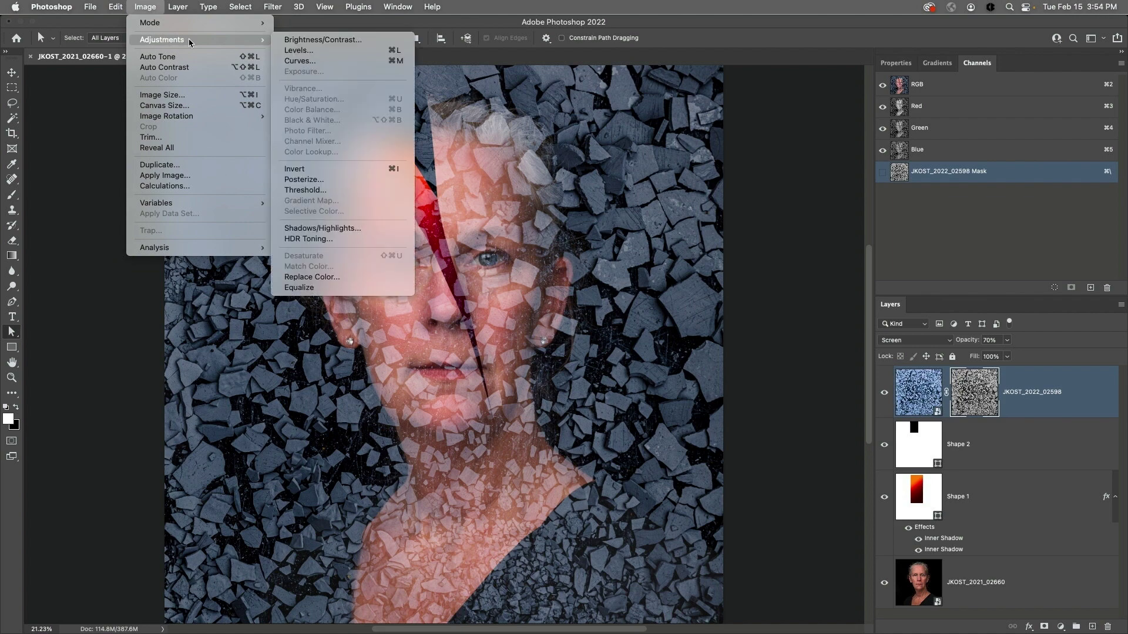
{"action": "left_click", "coordinate": [300, 61]}
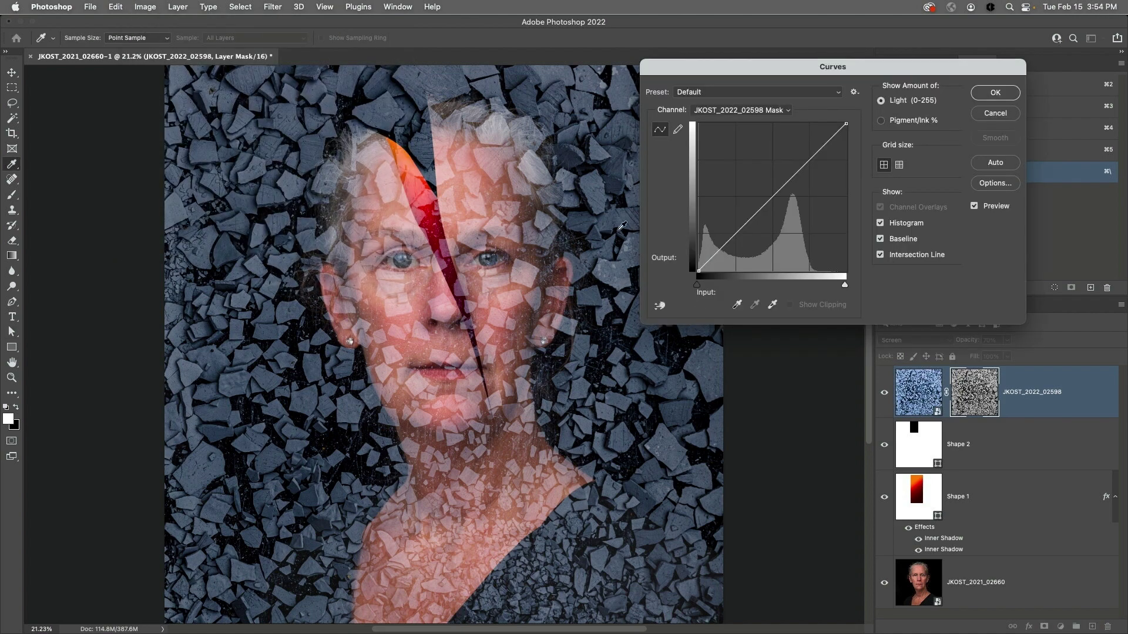
{"action": "left_click_drag", "start_coordinate": [846, 287], "coordinate": [787, 288]}
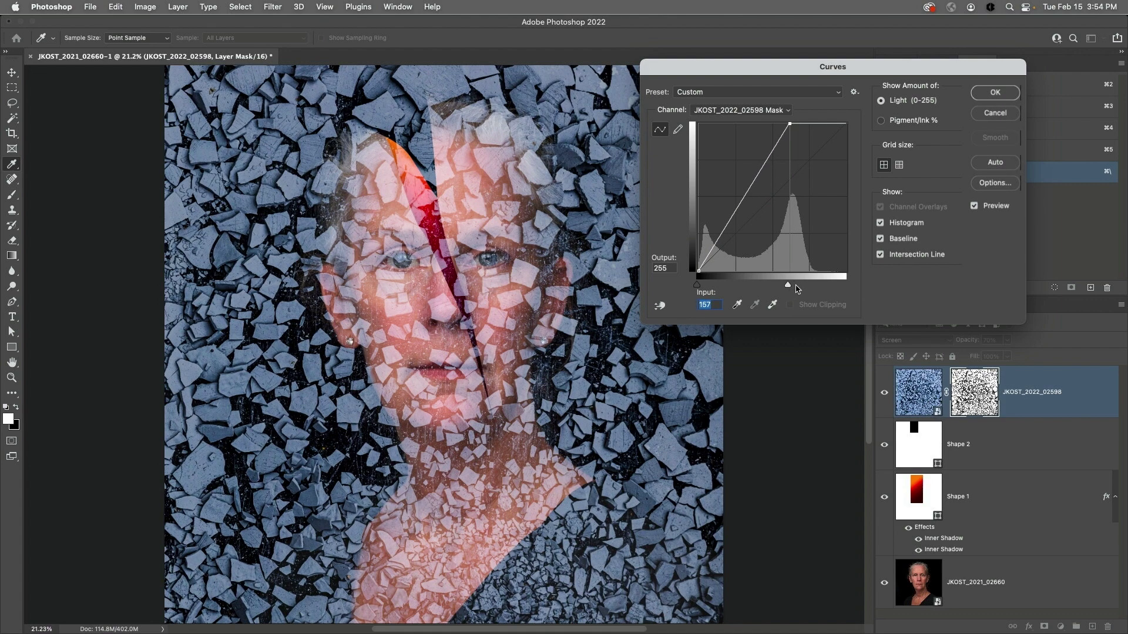
{"action": "left_click", "coordinate": [995, 92]}
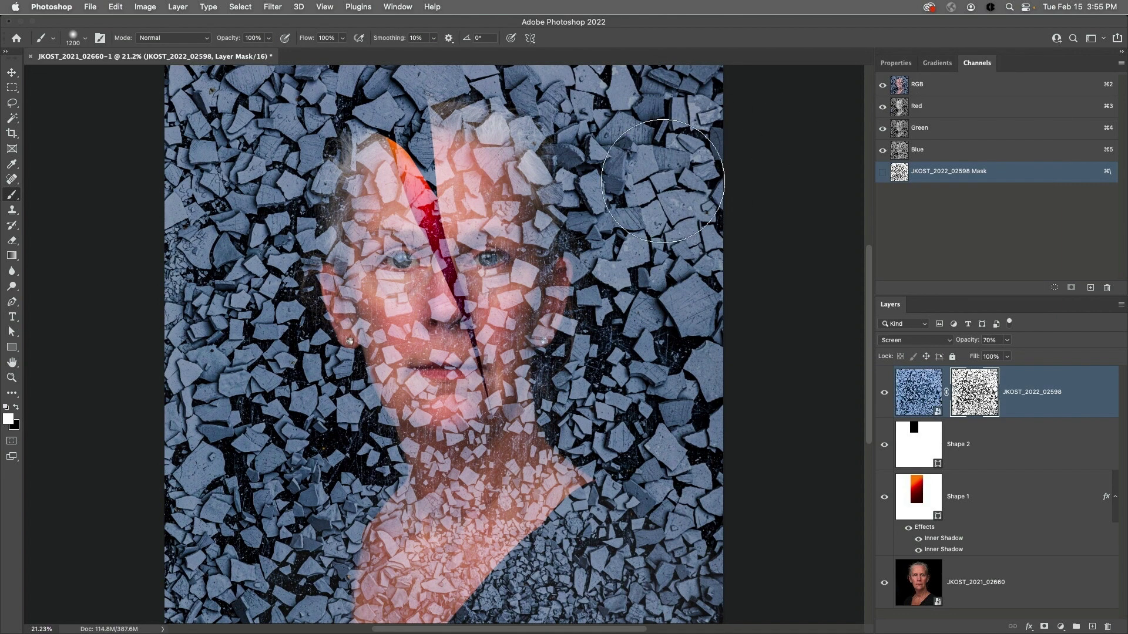
- Paint white on the mask's upper right, then switch to a 500 black brush at 20% opacity
{"action": "mouse_move", "coordinate": [652, 147]}
{"action": "left_mouse_down"}
{"action": "mouse_move", "coordinate": [675, 117]}
{"action": "mouse_move", "coordinate": [609, 122]}
{"action": "mouse_move", "coordinate": [681, 127]}
{"action": "mouse_move", "coordinate": [649, 187]}
{"action": "mouse_move", "coordinate": [661, 270]}
{"action": "mouse_move", "coordinate": [644, 335]}
{"action": "mouse_move", "coordinate": [709, 557]}
{"action": "mouse_move", "coordinate": [671, 544]}
{"action": "mouse_move", "coordinate": [517, 612]}
{"action": "mouse_move", "coordinate": [341, 629]}
{"action": "mouse_move", "coordinate": [263, 400]}
{"action": "mouse_move", "coordinate": [193, 341]}
{"action": "mouse_move", "coordinate": [177, 221]}
{"action": "mouse_move", "coordinate": [279, 121]}
{"action": "mouse_move", "coordinate": [282, 91]}
{"action": "mouse_move", "coordinate": [450, 62]}
{"action": "mouse_move", "coordinate": [628, 66]}
{"action": "mouse_move", "coordinate": [720, 81]}
{"action": "mouse_move", "coordinate": [735, 113]}
{"action": "left_mouse_up"}
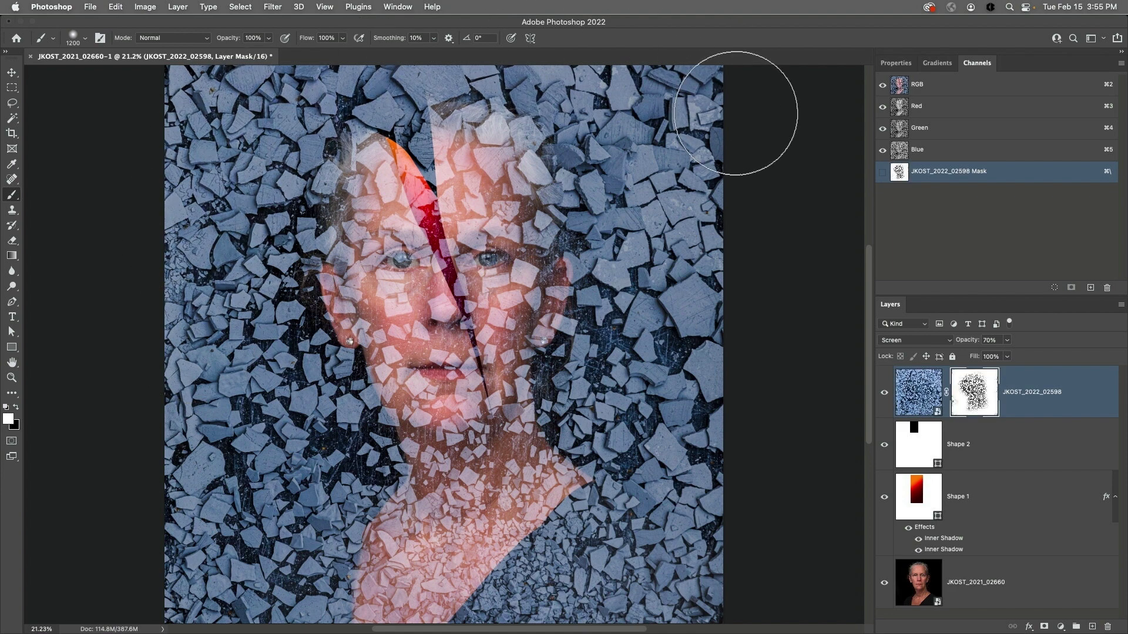
{"action": "key", "text": "bracketleft"}
{"action": "key", "text": "bracketleft"}
{"action": "key", "text": "bracketleft"}
{"action": "key", "text": "bracketleft"}
{"action": "key", "text": "bracketleft"}
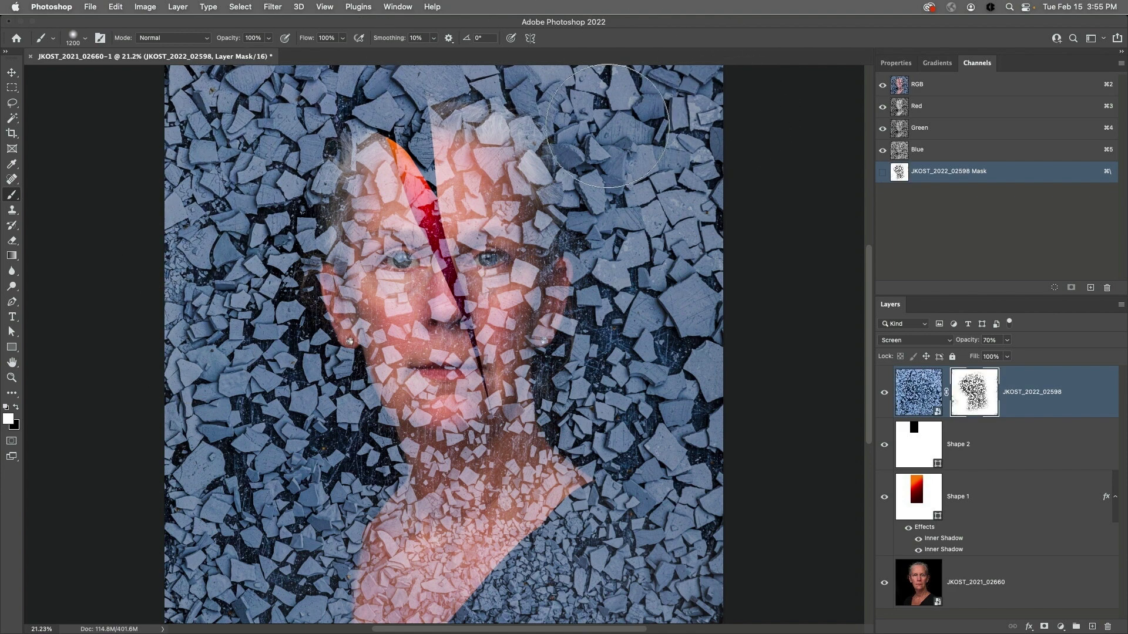
{"action": "key", "text": "bracketleft"}
{"action": "key", "text": "bracketleft"}
{"action": "key", "text": "x"}
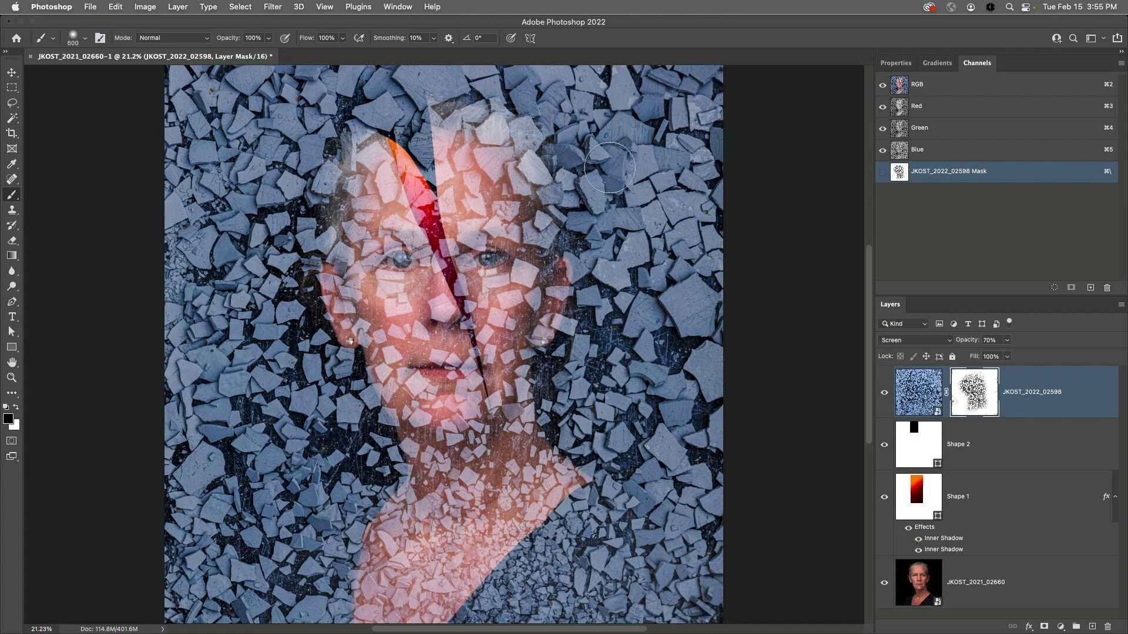
{"action": "key", "text": "2"}
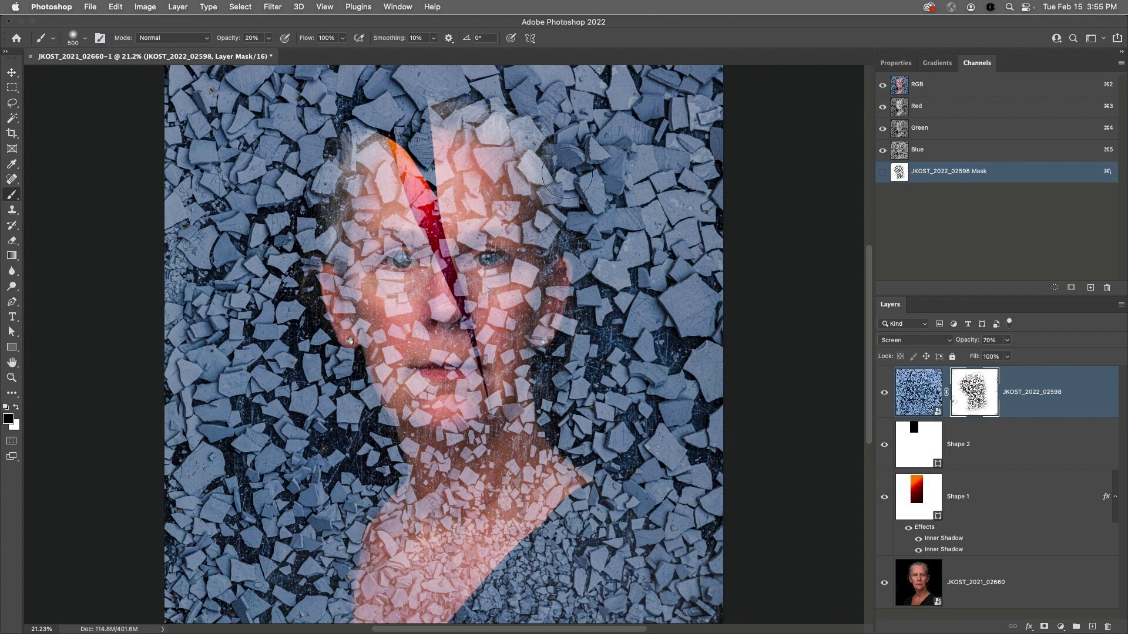